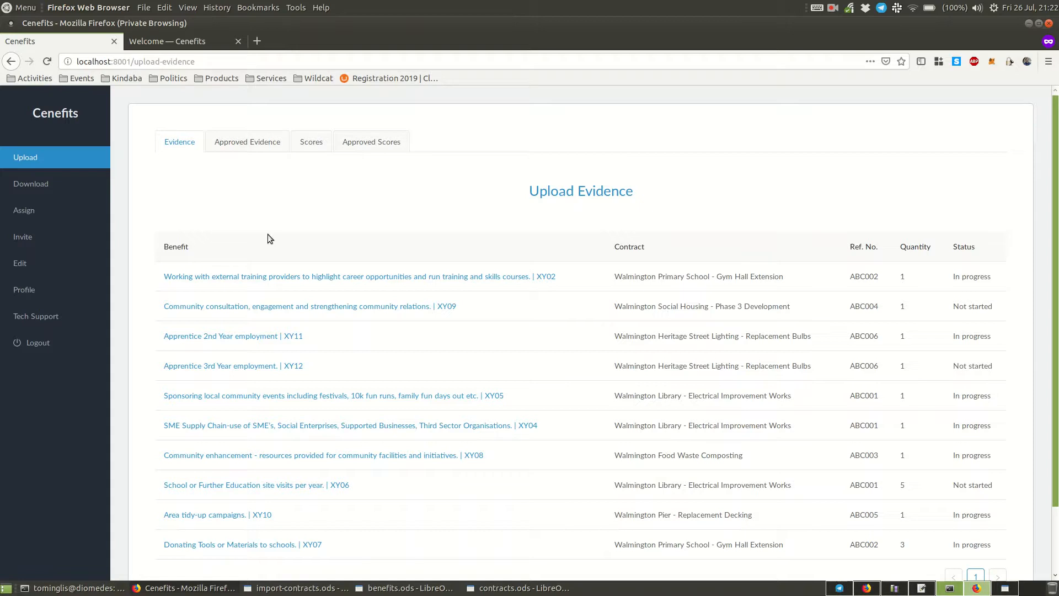
# - Review the employee invitation form and the account's profile, password and email settings
pyautogui.click(42, 241)
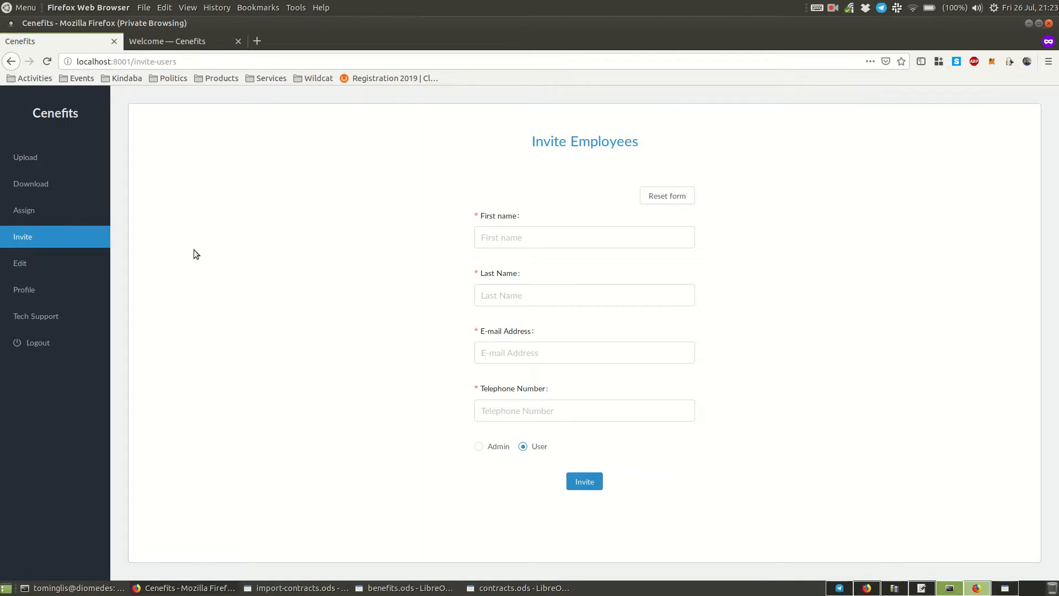
pyautogui.click(22, 288)
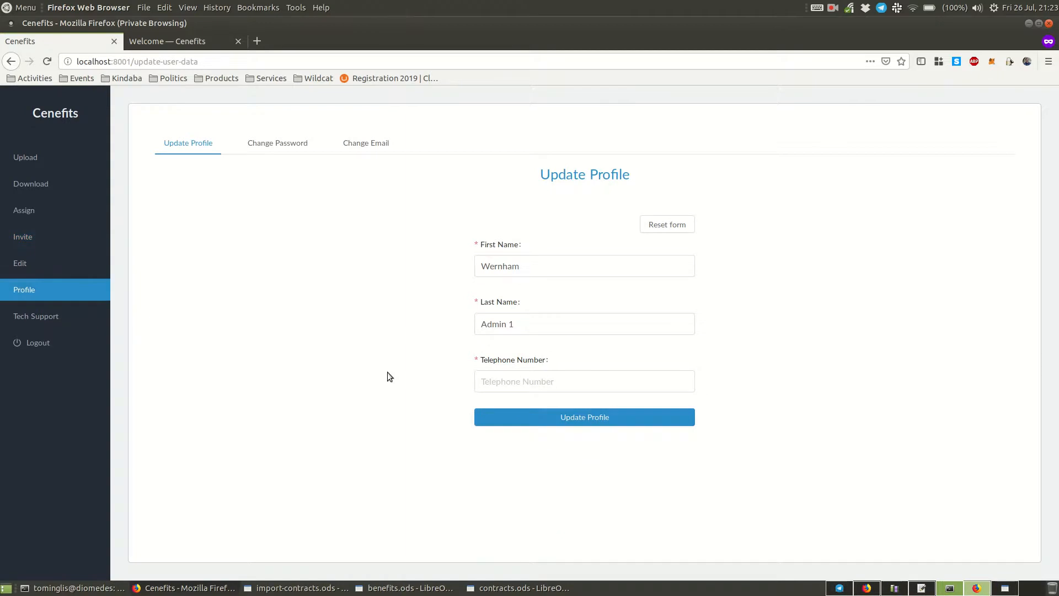
pyautogui.click(278, 146)
pyautogui.click(365, 144)
# - Review the employee management area, including an administrator's edit form and the organisation name setting
pyautogui.click(82, 262)
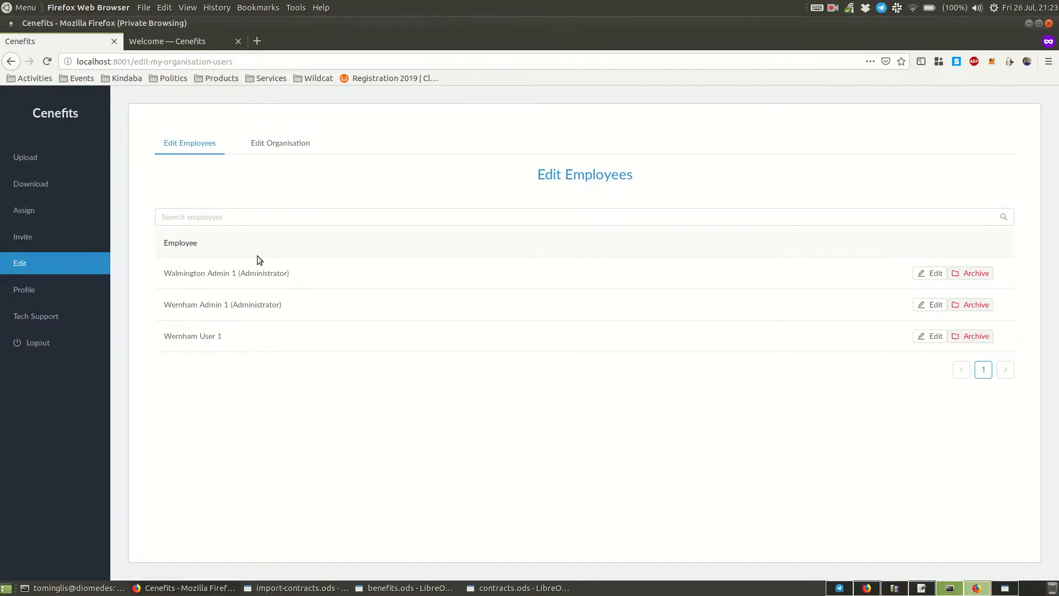
pyautogui.click(930, 278)
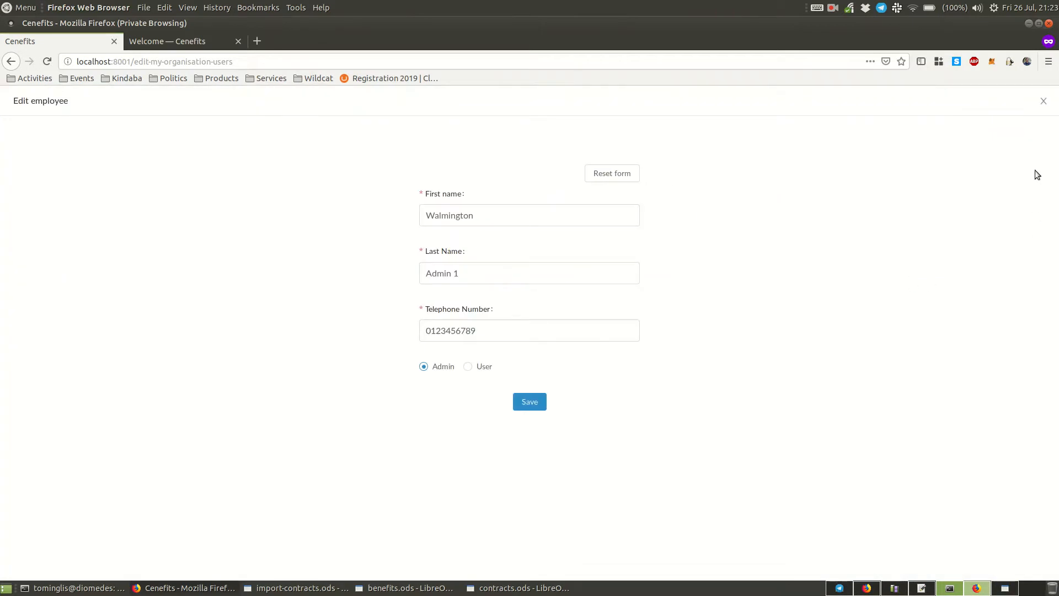
pyautogui.click(1042, 102)
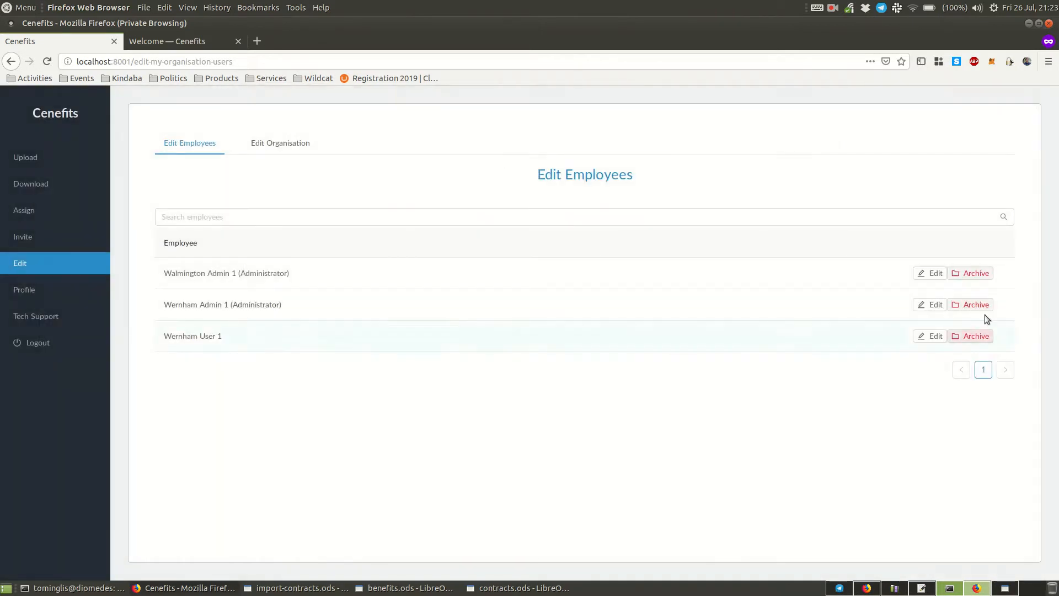
pyautogui.click(269, 149)
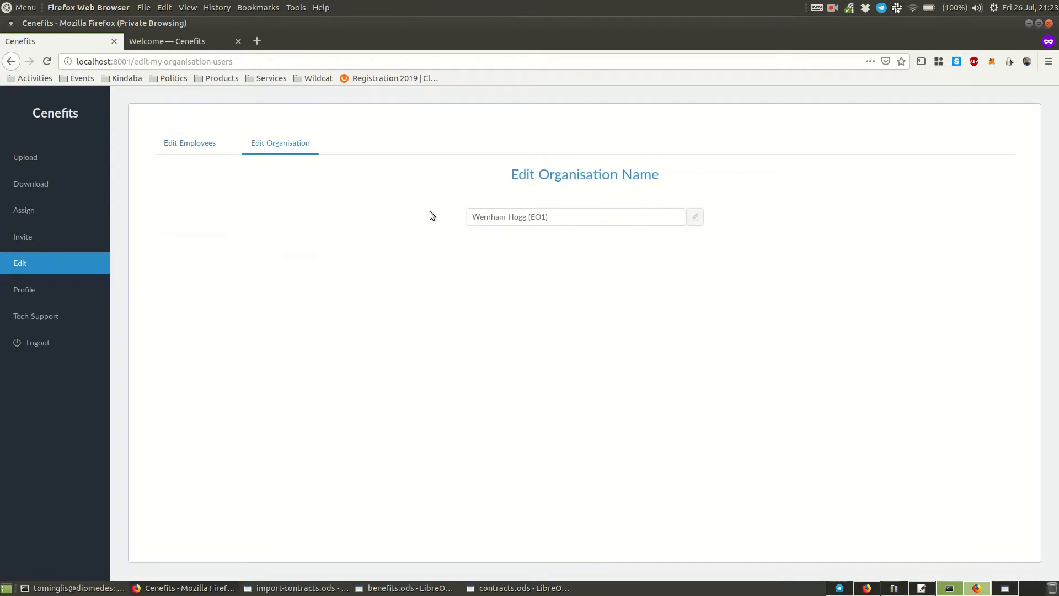
pyautogui.click(186, 142)
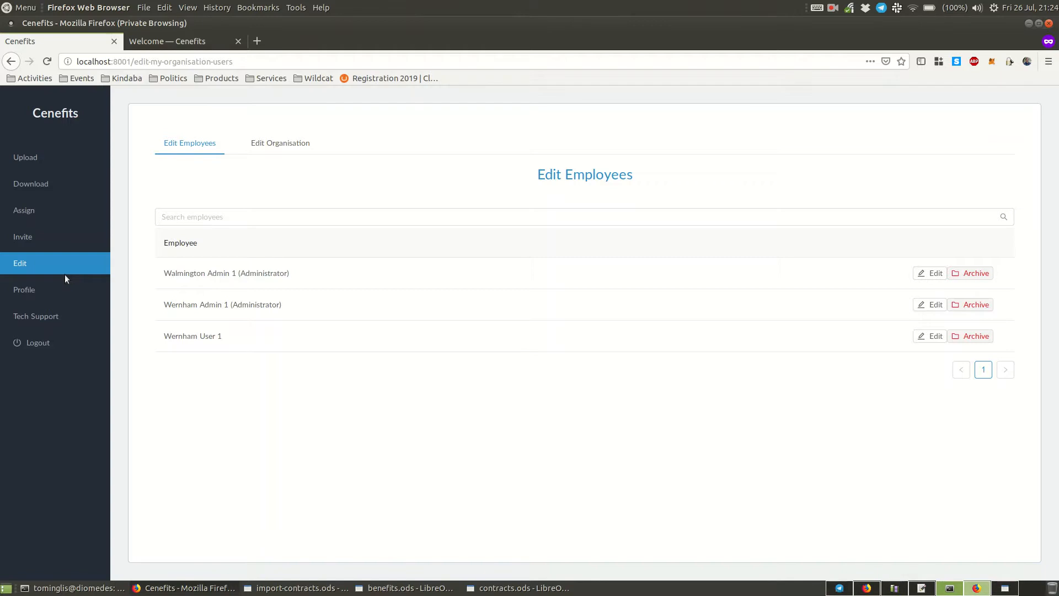
# - Filter the benefits for employee assignment by the contract Walmington Library - Electrical Improvement Works
pyautogui.click(55, 214)
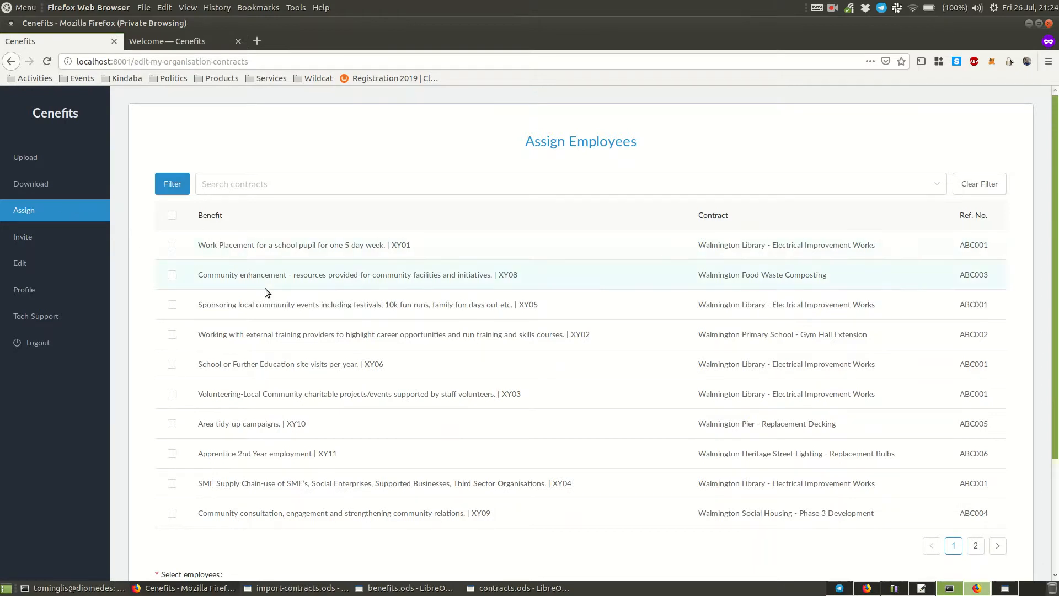
pyautogui.scroll(-1, 267, 290)
pyautogui.click(255, 161)
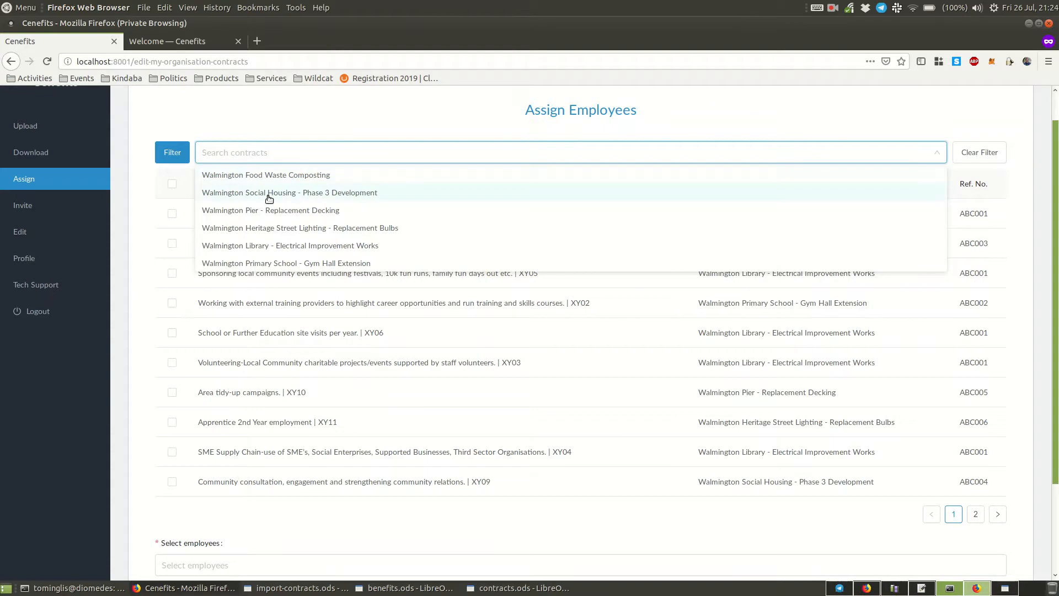
pyautogui.click(270, 246)
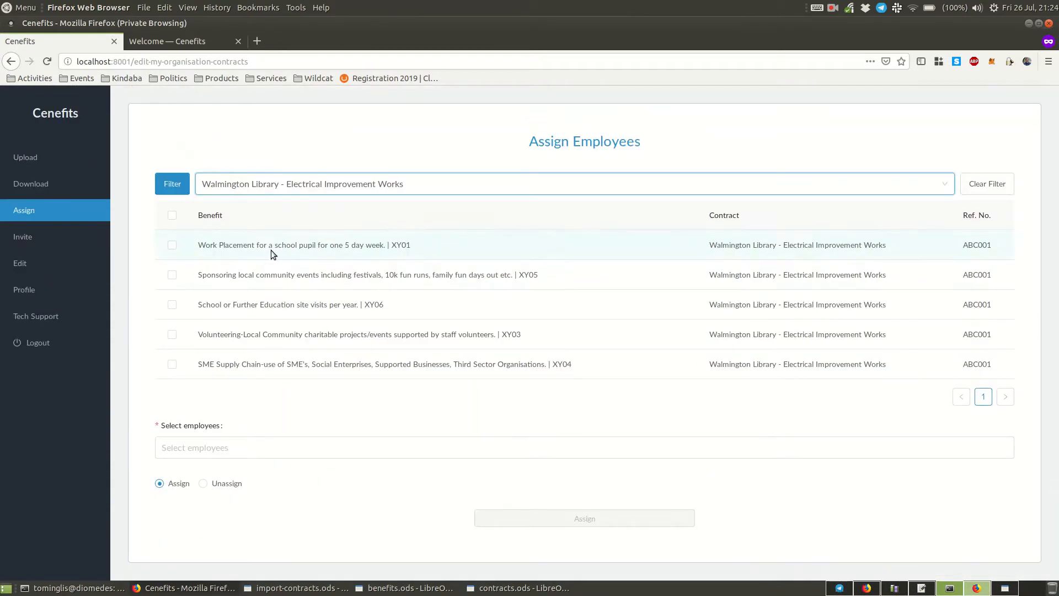
# - Select all benefits of the Walmington Library contract and choose the non-administrator employee for assignment
pyautogui.click(172, 218)
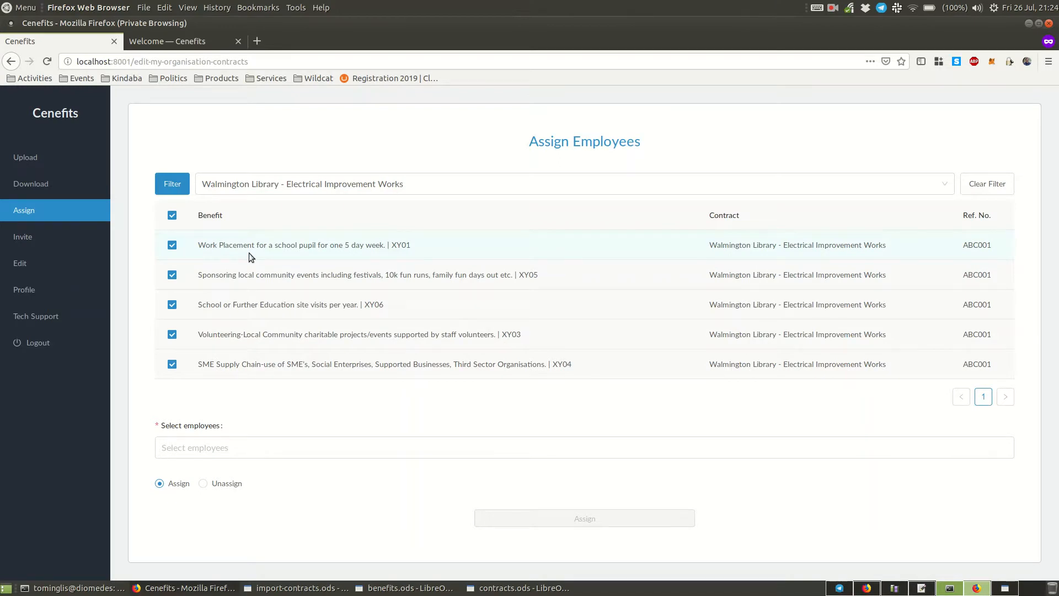
pyautogui.click(173, 245)
pyautogui.click(172, 215)
pyautogui.click(219, 439)
pyautogui.click(207, 512)
pyautogui.click(237, 556)
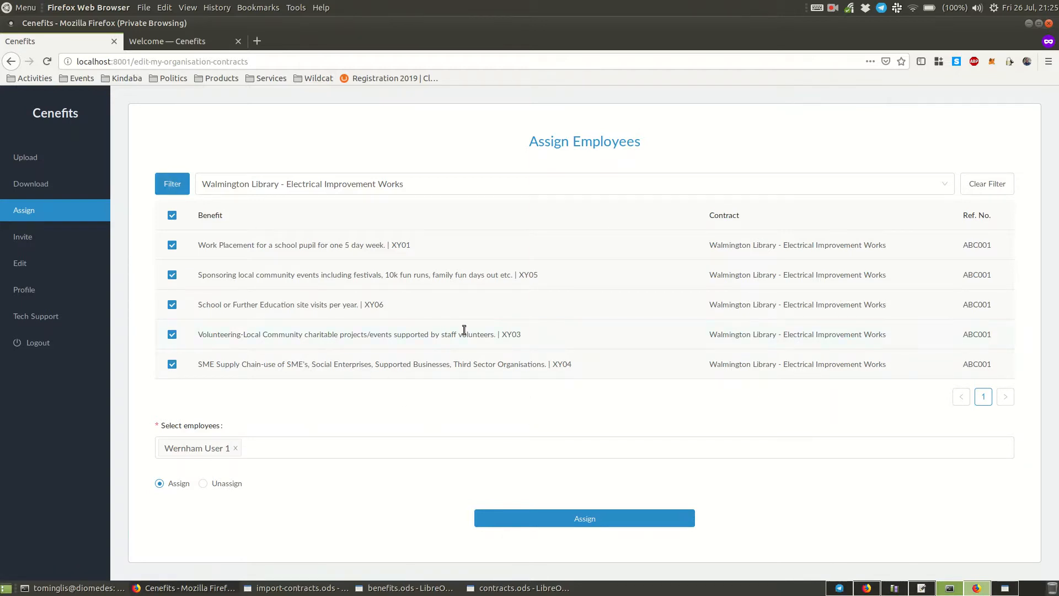
# - Examine the criteria in the detailed contract filter form and return to employee assignment without entering any
pyautogui.click(177, 189)
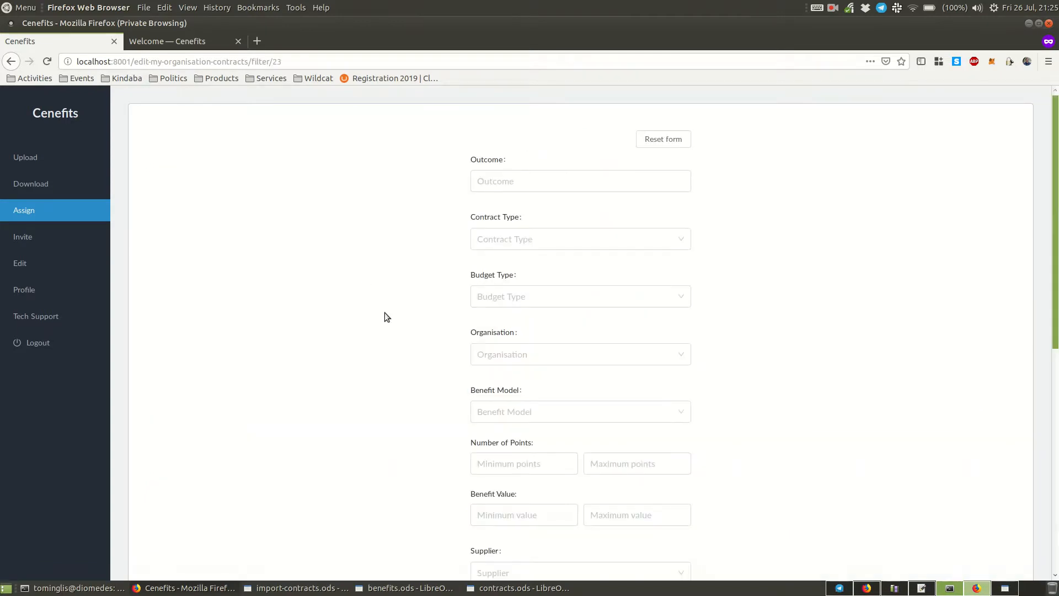
pyautogui.scroll(-5, 382, 338)
pyautogui.scroll(-3, 384, 331)
pyautogui.scroll(5, 385, 326)
pyautogui.scroll(4, 386, 336)
pyautogui.scroll(-8, 834, 325)
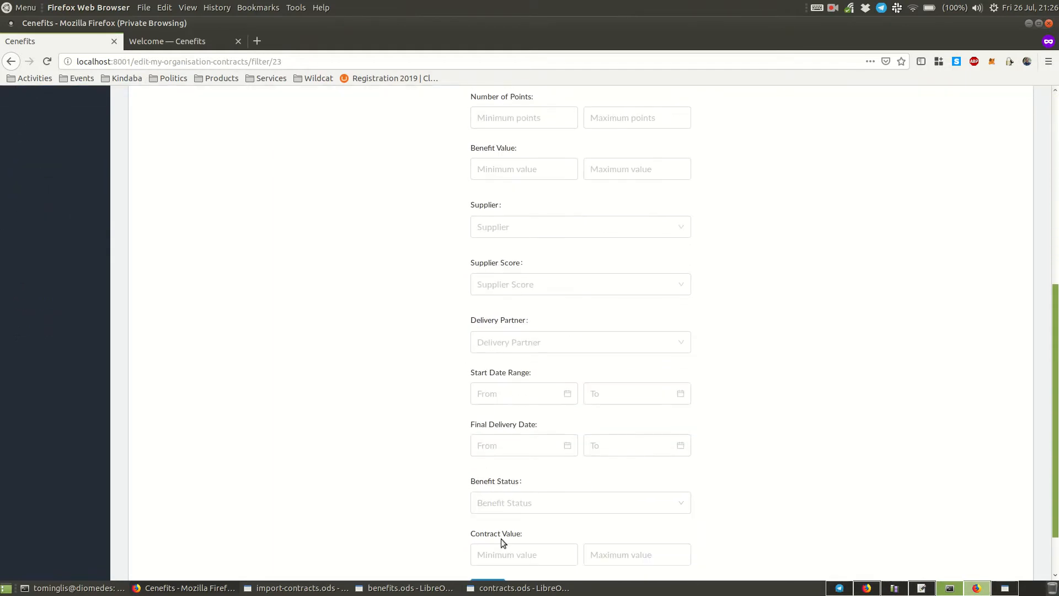
pyautogui.click(499, 525)
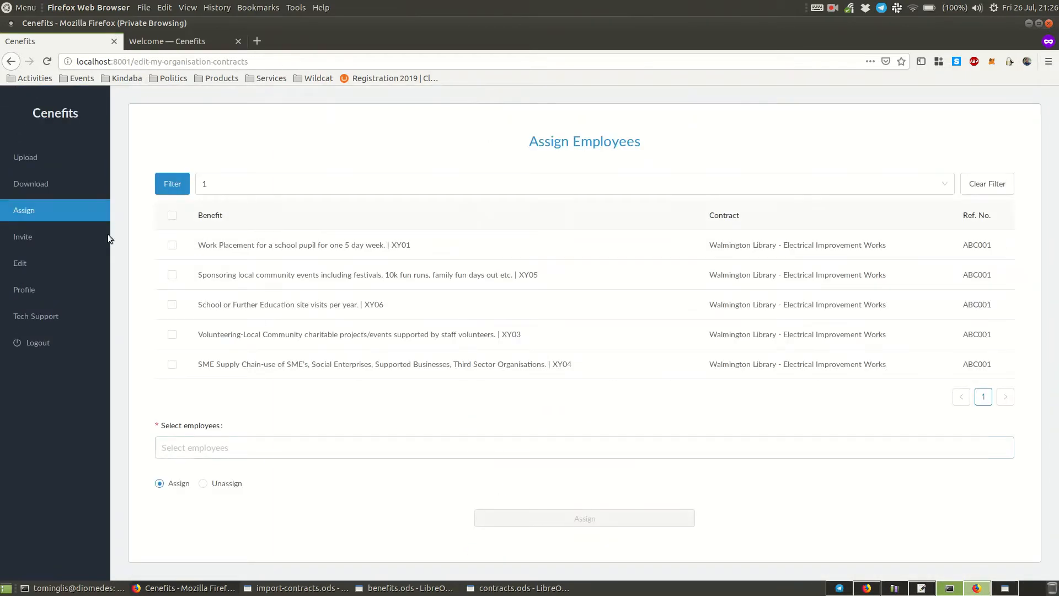
# - Open the evidence form for benefit XY02 on the Walmington Primary School contract, choosing the final delivery date 06-04-2020
pyautogui.click(34, 160)
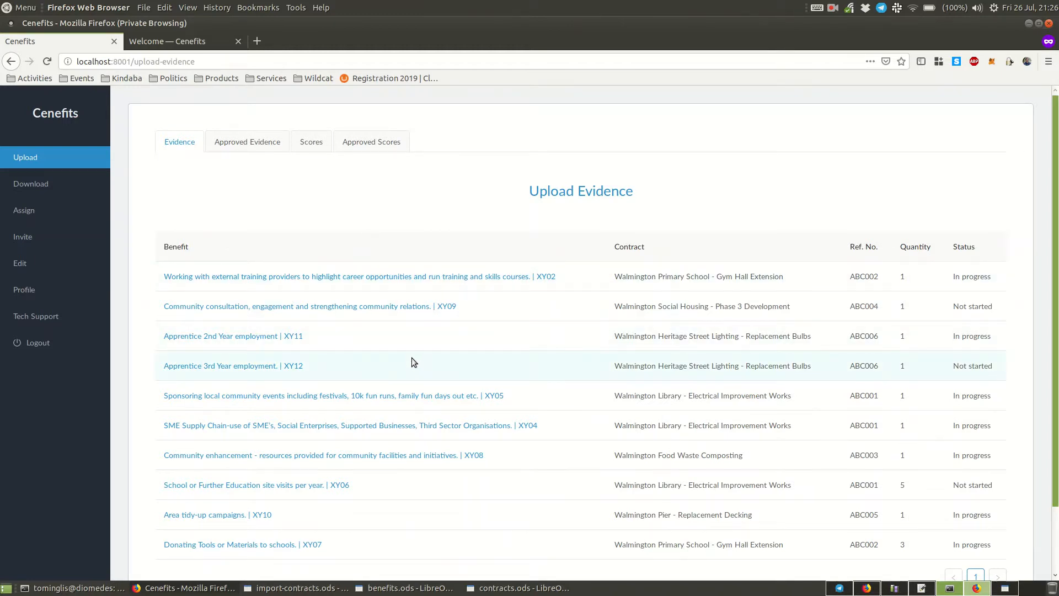
pyautogui.scroll(-2, 408, 365)
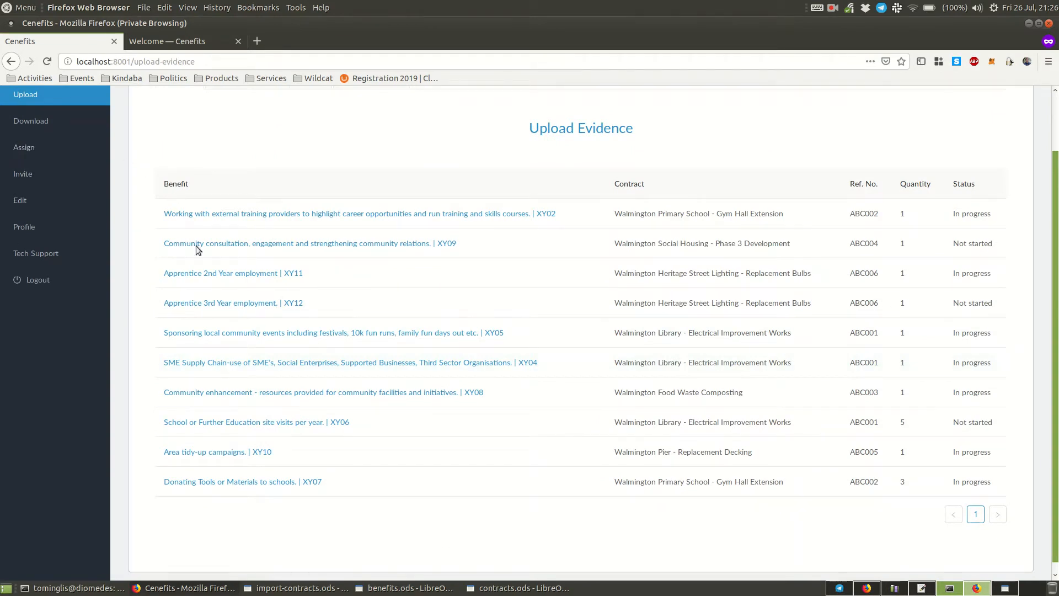
pyautogui.scroll(2, 396, 499)
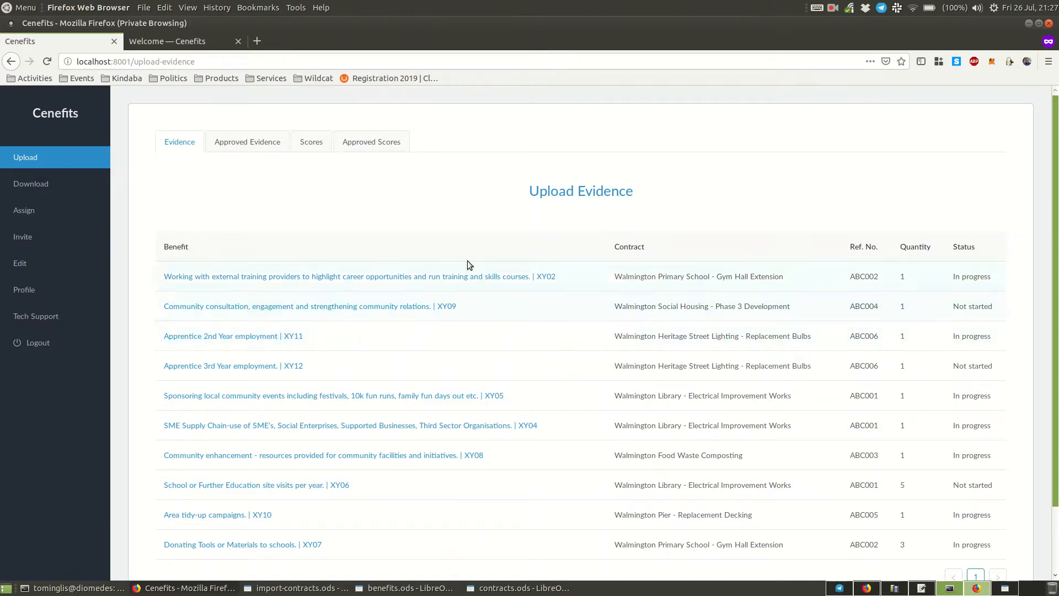
pyautogui.scroll(-3, 412, 474)
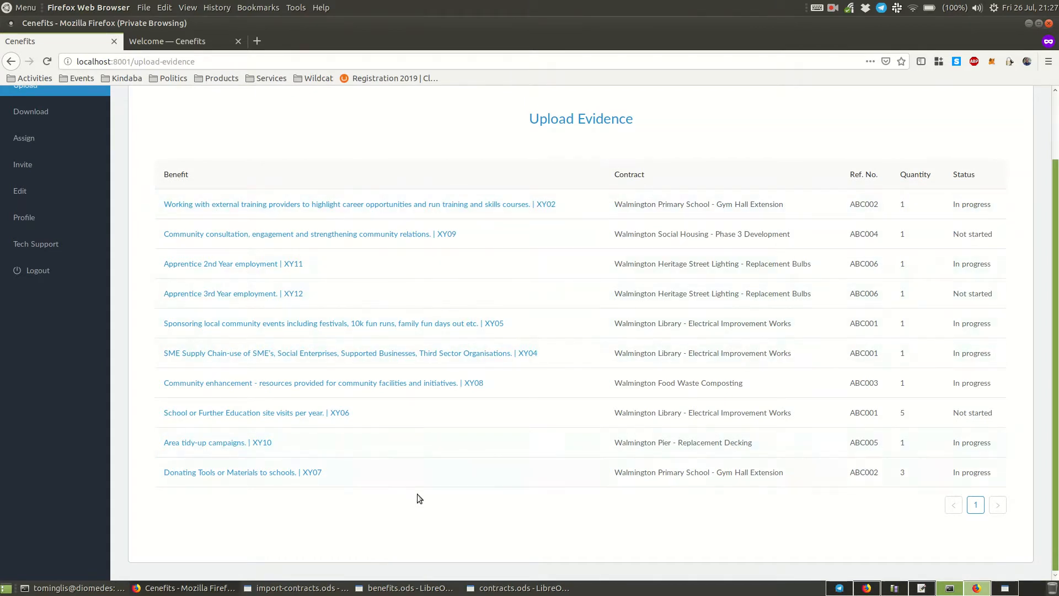
pyautogui.scroll(3, 409, 495)
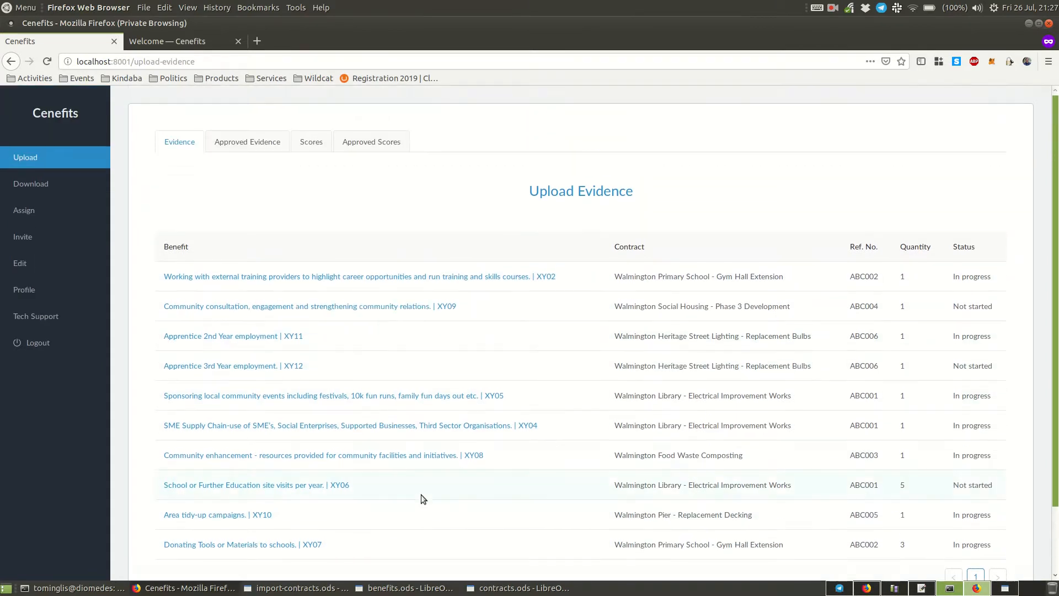
pyautogui.click(315, 278)
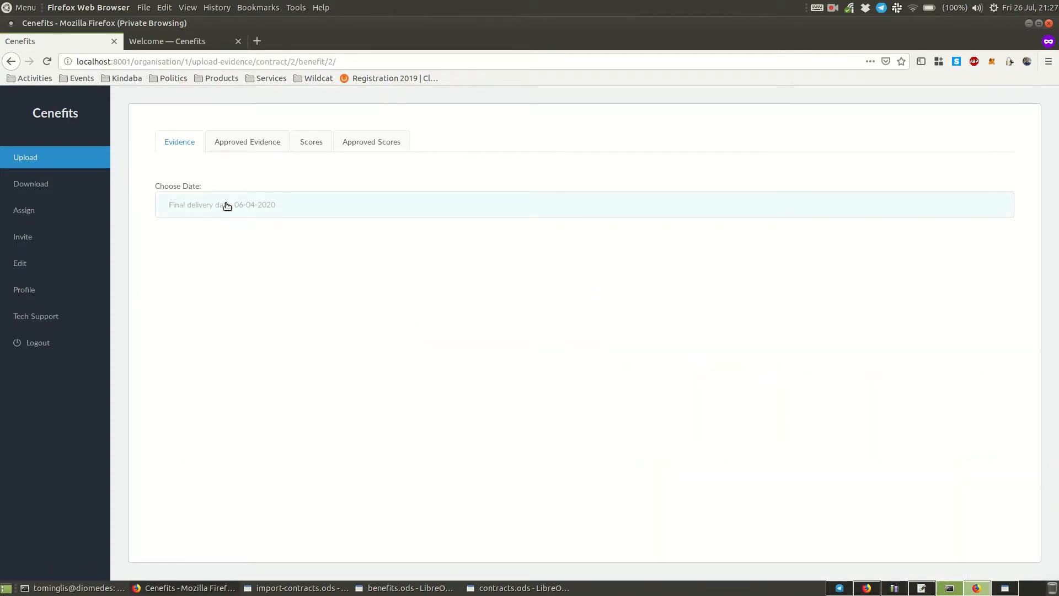
pyautogui.click(226, 206)
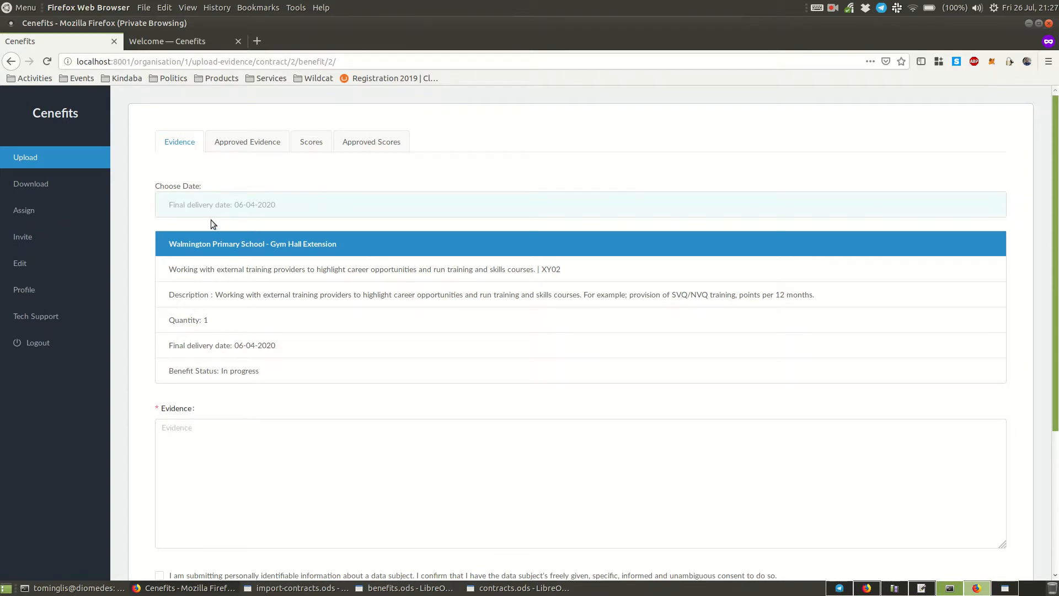
# - Create evidence for benefit XY02 reading "Some evidence about that benefit." with the personal data consent confirmed
pyautogui.click(237, 425)
pyautogui.scroll(-4, 270, 346)
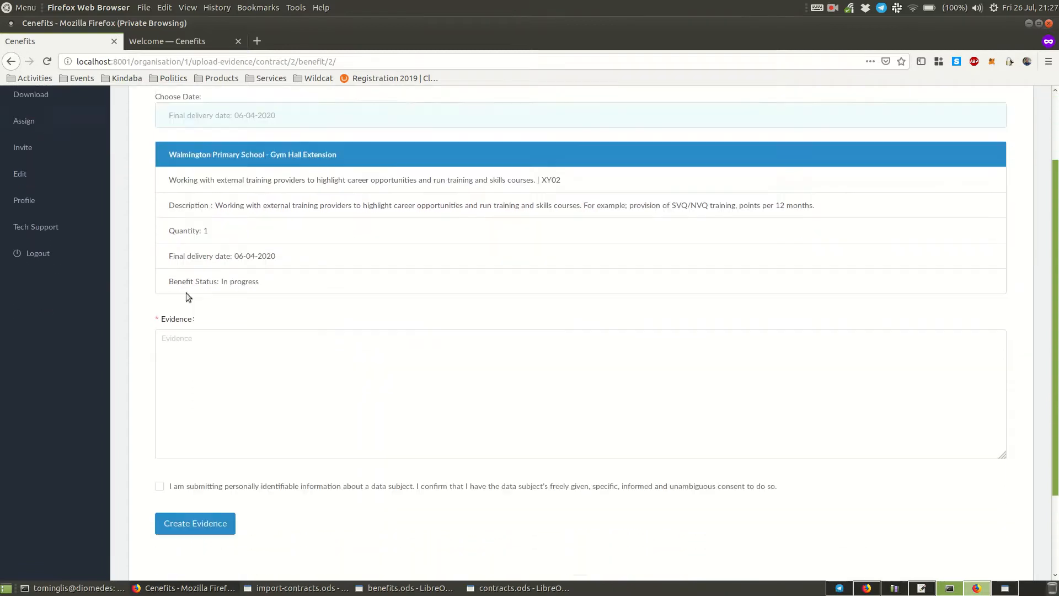
pyautogui.click(238, 327)
pyautogui.write('So')
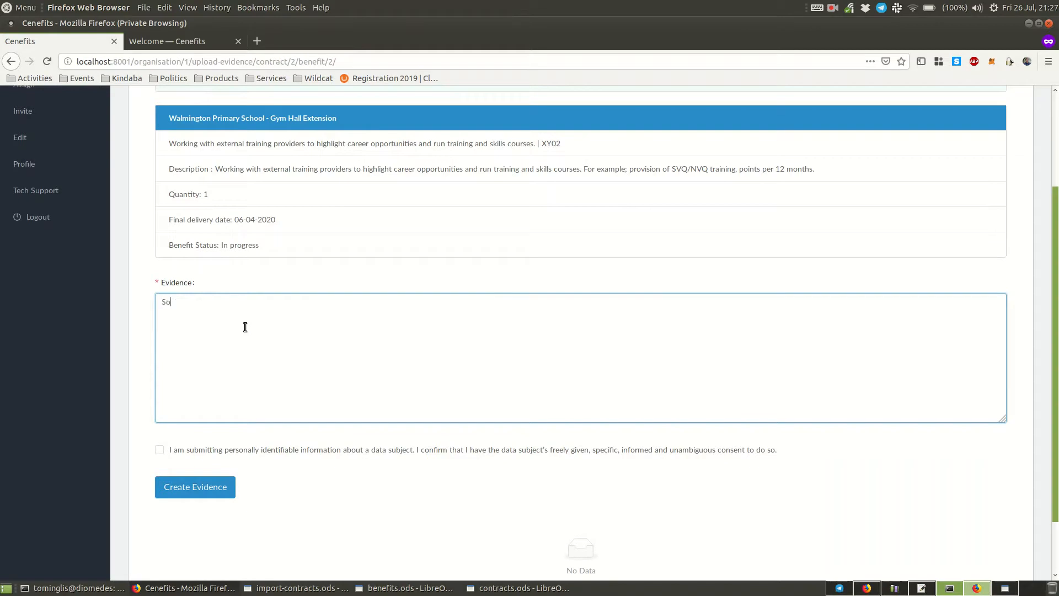
pyautogui.write('me evidence about that benefit.')
pyautogui.click(160, 450)
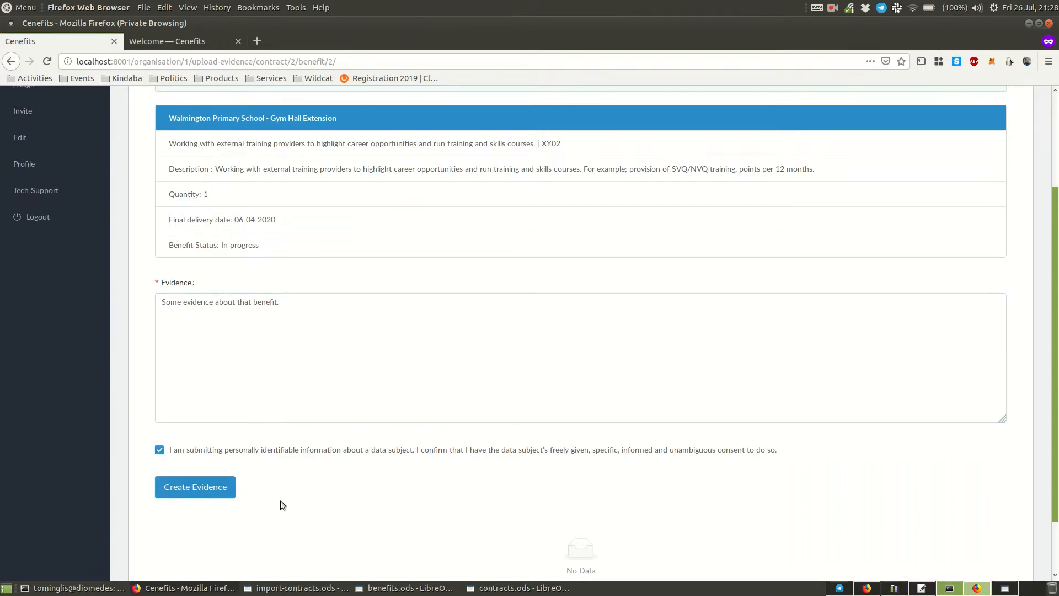
pyautogui.scroll(-1, 287, 488)
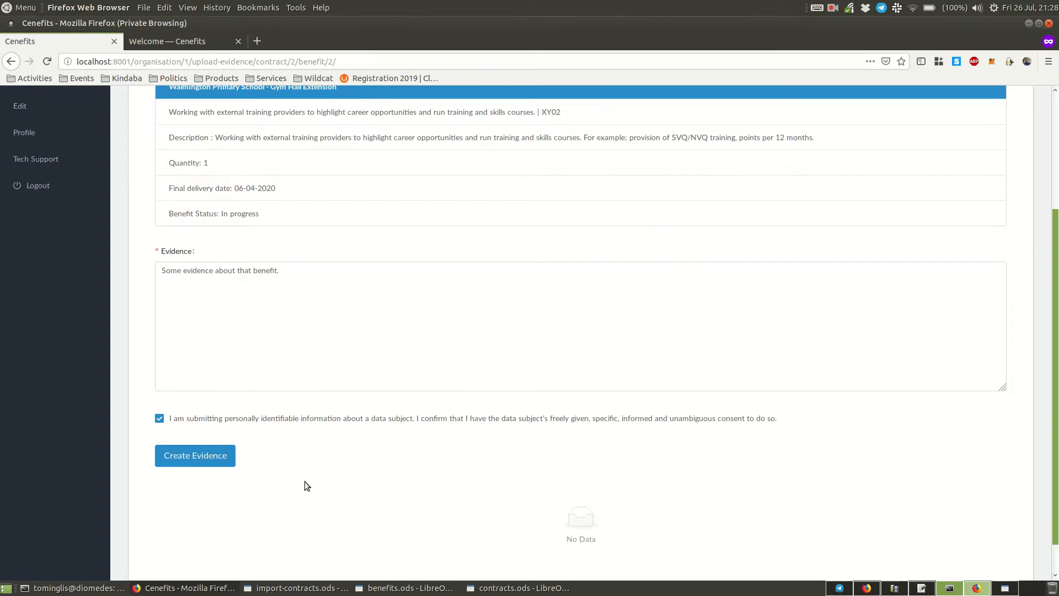
pyautogui.scroll(-1, 303, 486)
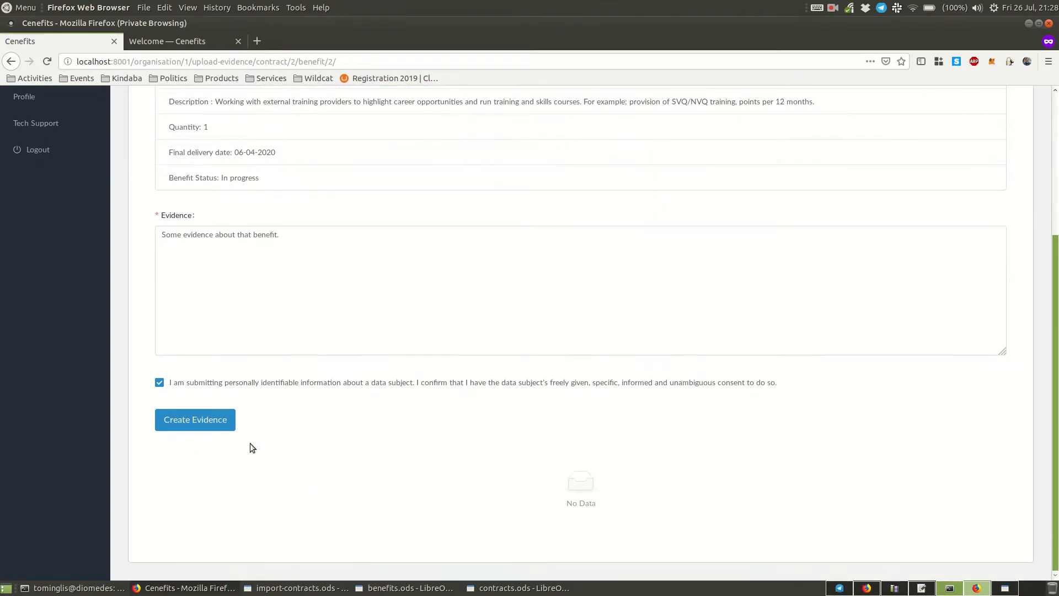
pyautogui.click(208, 425)
# - Examine the XY02 evidence form, including its file upload area and the option to submit for approval
pyautogui.scroll(-4, 442, 470)
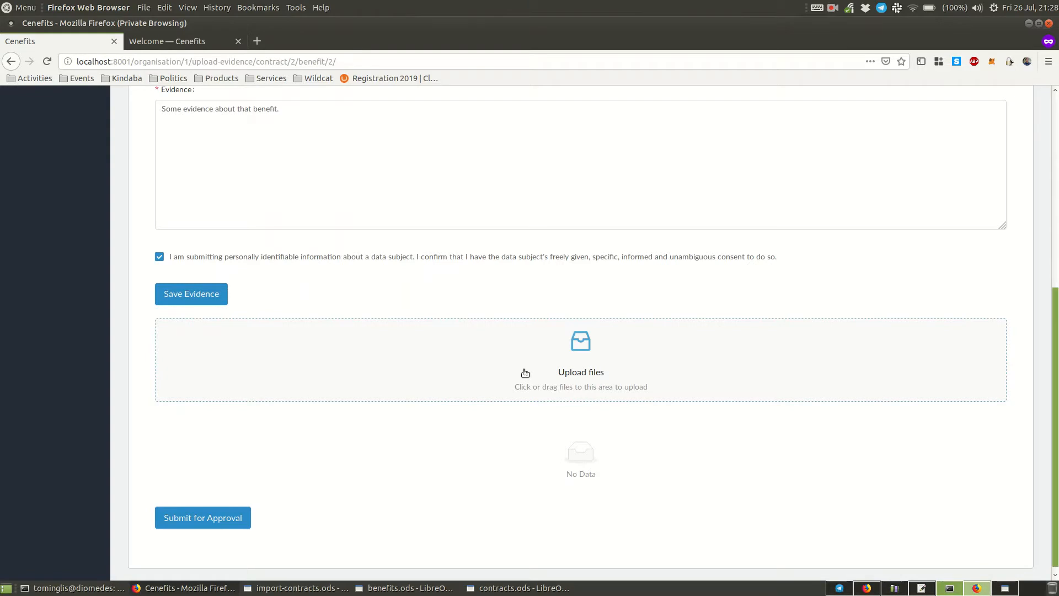
pyautogui.click(198, 518)
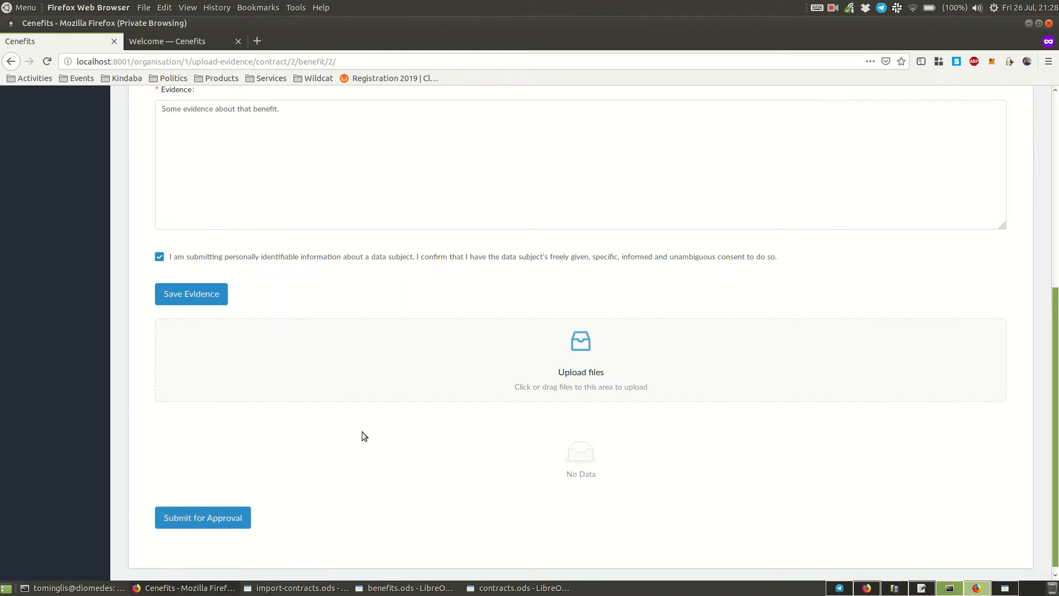
pyautogui.scroll(5, 370, 428)
pyautogui.scroll(2, 398, 413)
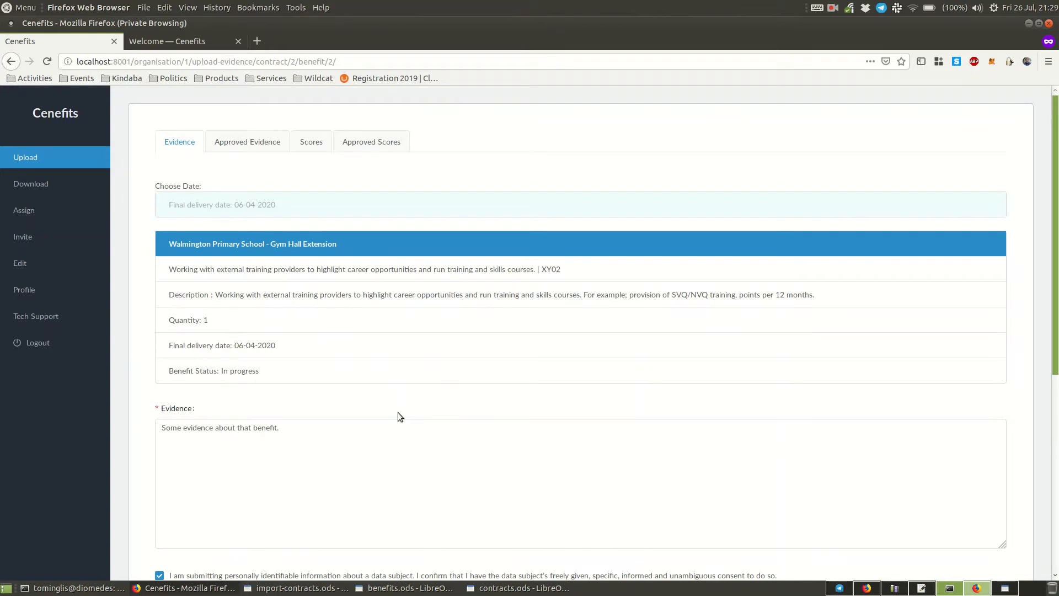
pyautogui.scroll(-4, 489, 492)
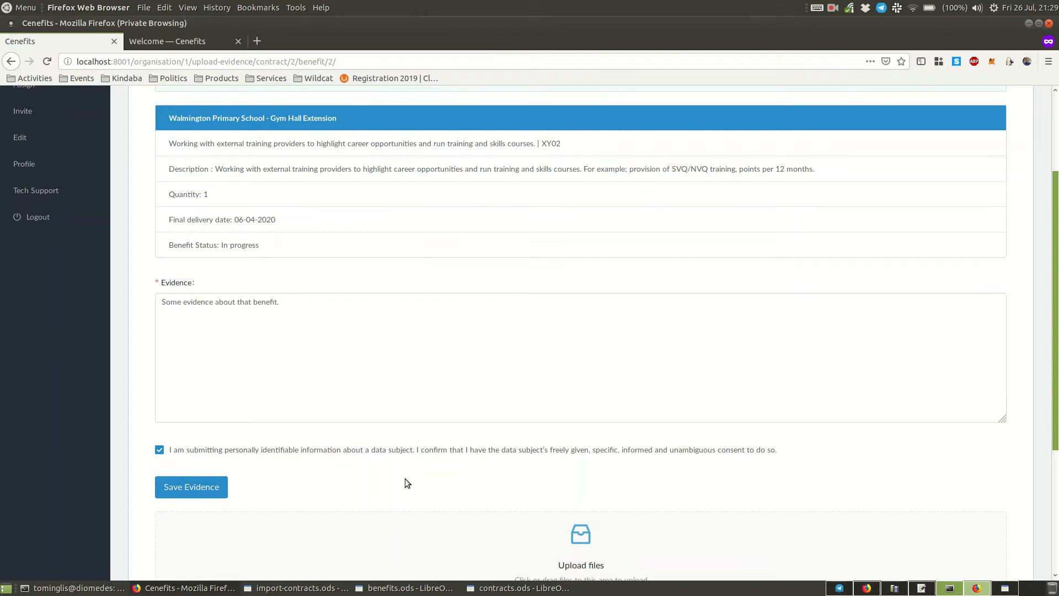
pyautogui.scroll(-6, 408, 478)
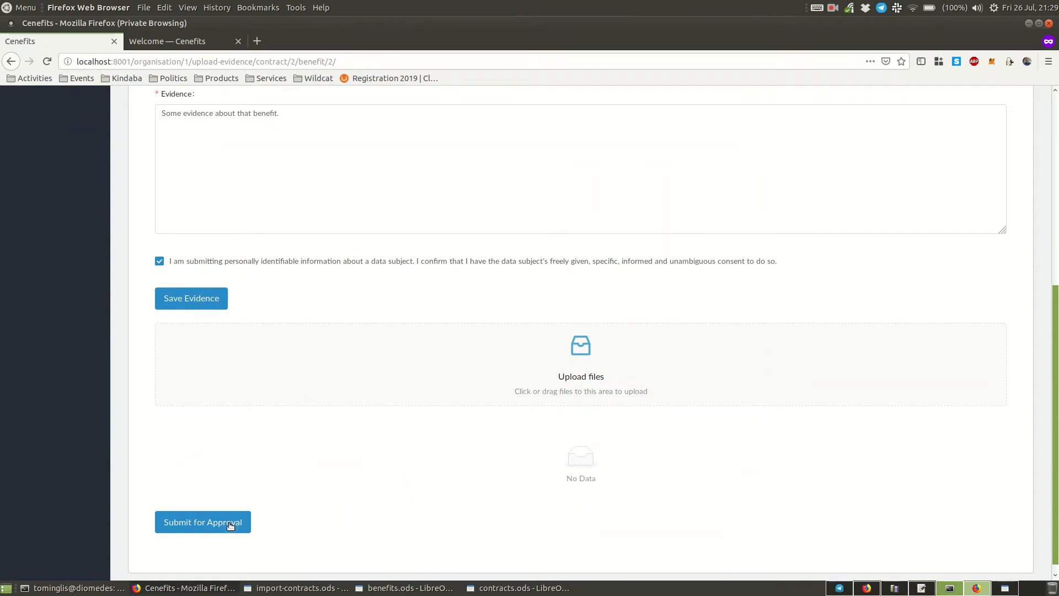
pyautogui.scroll(10, 438, 466)
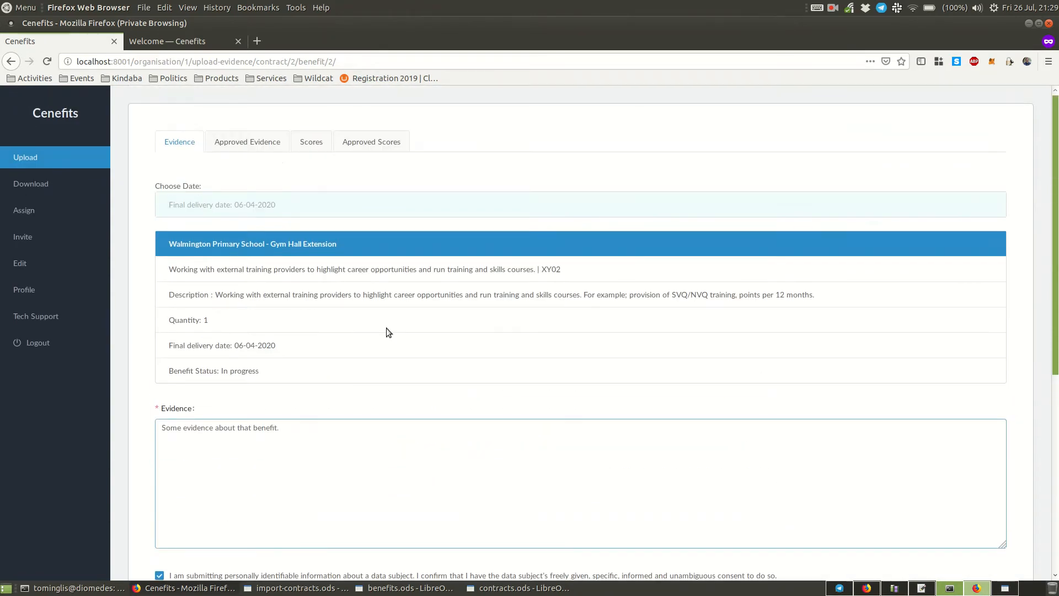
# - Open the score form for benefit XY01 on the Walmington Library - Electrical Improvement Works contract
pyautogui.click(273, 145)
pyautogui.click(309, 143)
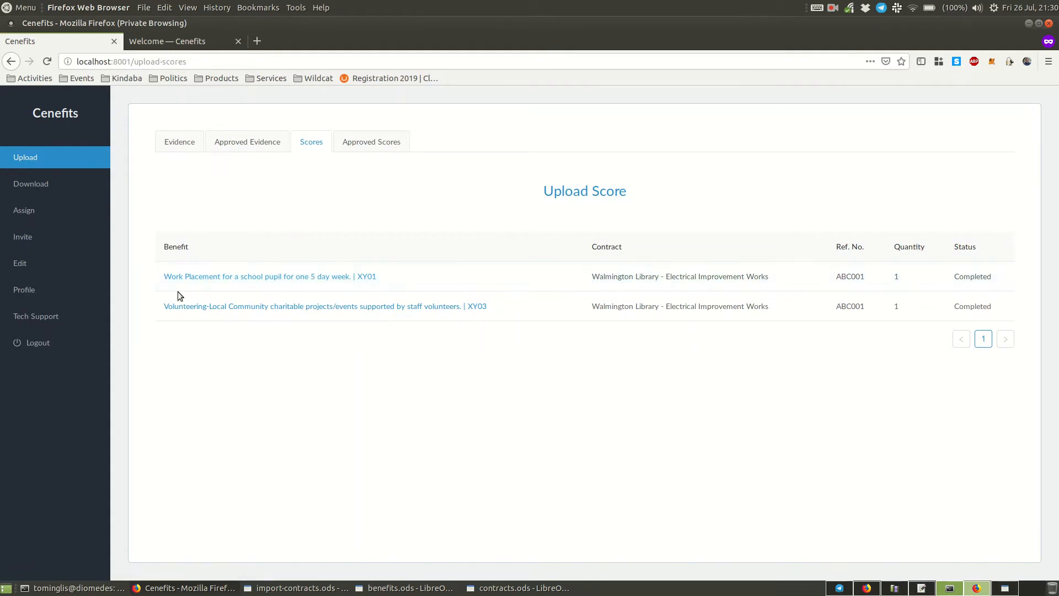
pyautogui.click(256, 282)
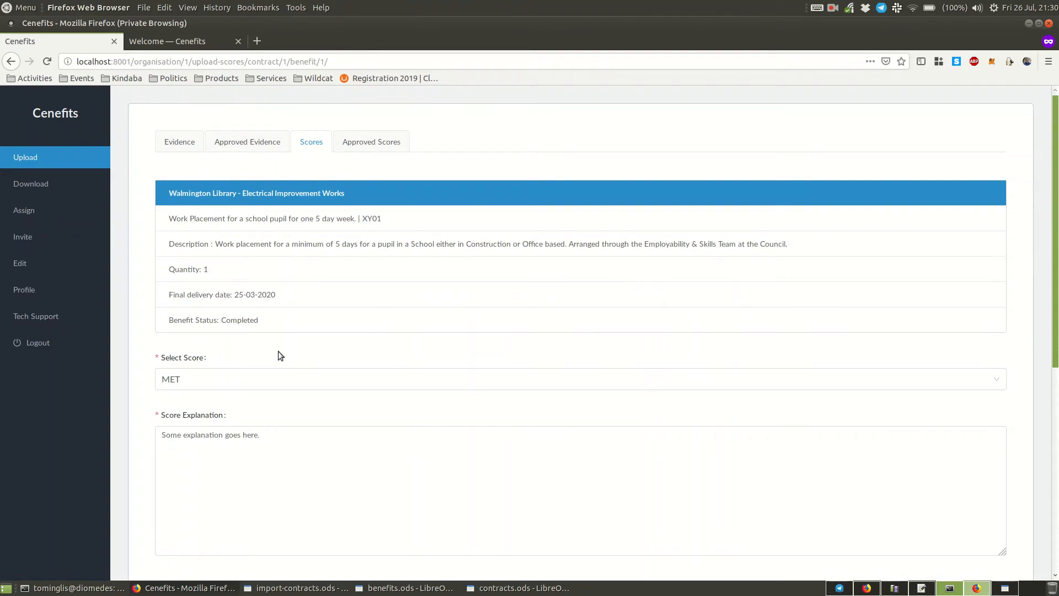
# - Set the XY01 work placement benefit's score to Good and place the cursor in its score explanation
pyautogui.scroll(-3, 278, 350)
pyautogui.click(231, 284)
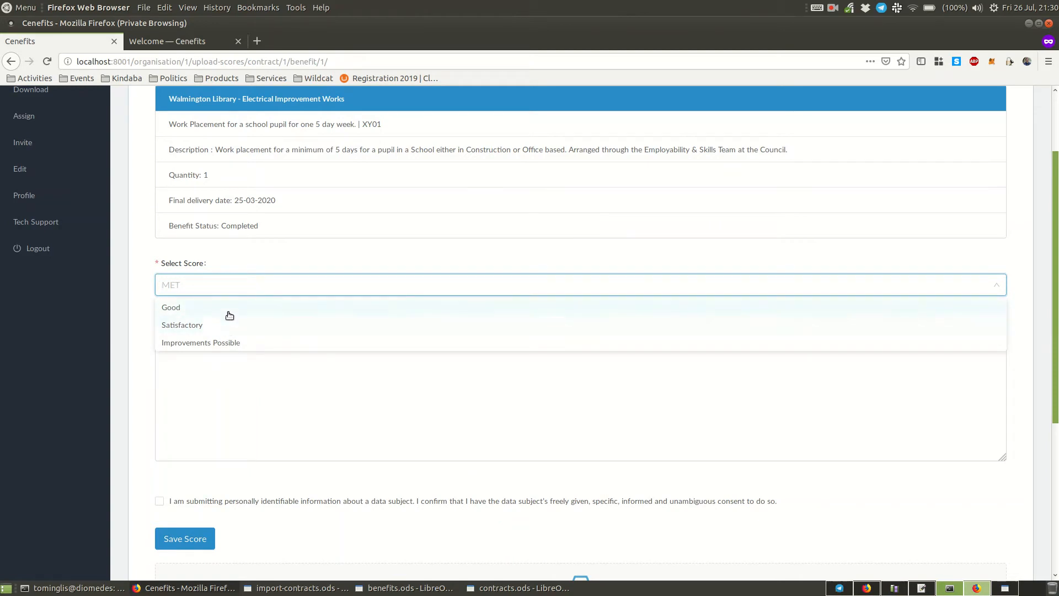
pyautogui.click(228, 309)
pyautogui.click(211, 289)
pyautogui.click(215, 390)
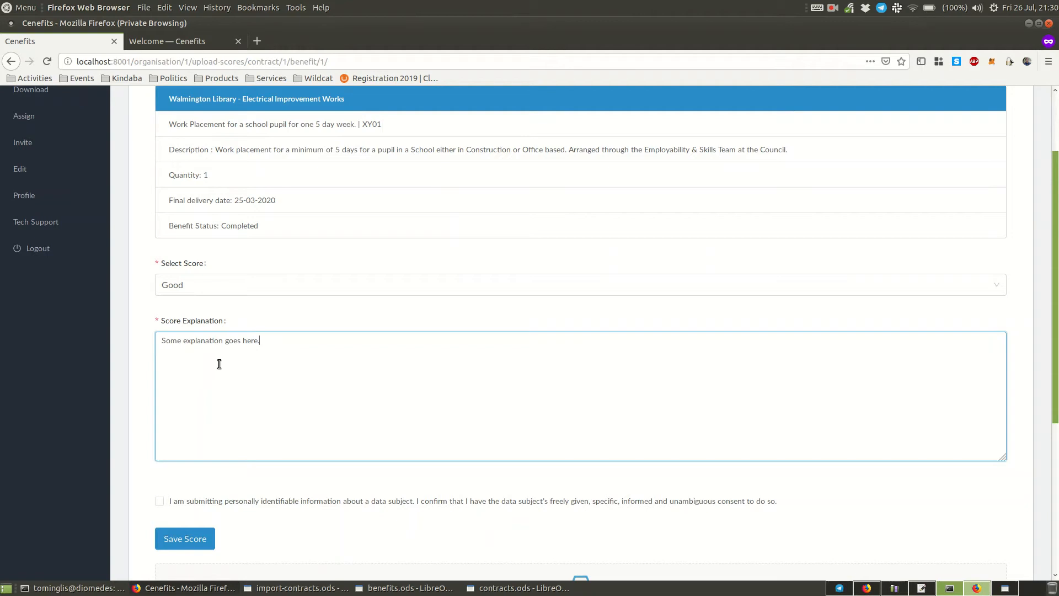
# - Toggle the personal data consent on and off and examine the score form's save, file upload and approval options
pyautogui.scroll(-2, 219, 365)
pyautogui.scroll(-3, 219, 365)
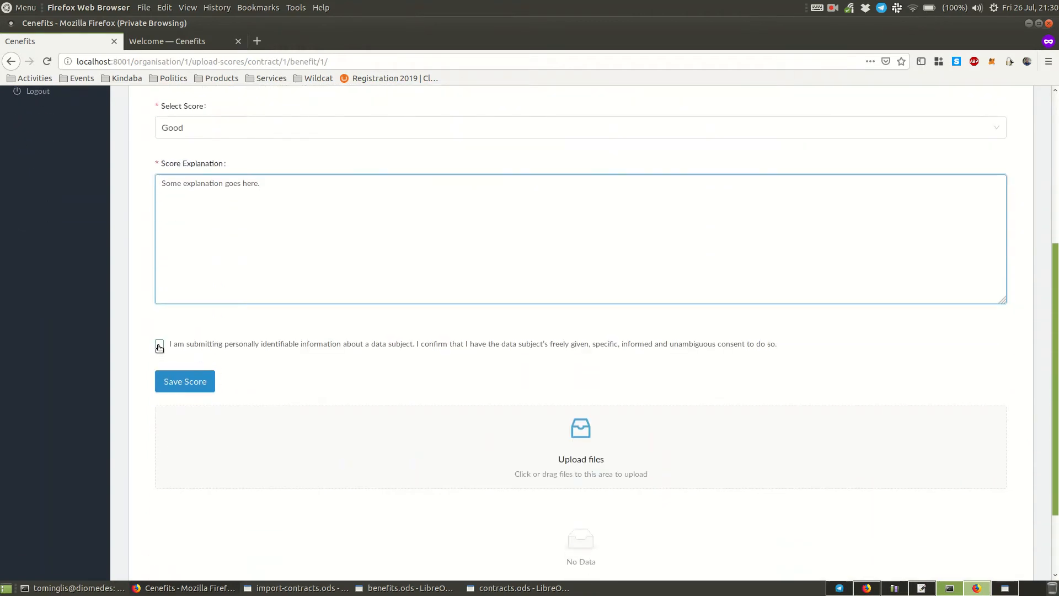
pyautogui.click(160, 345)
pyautogui.click(160, 344)
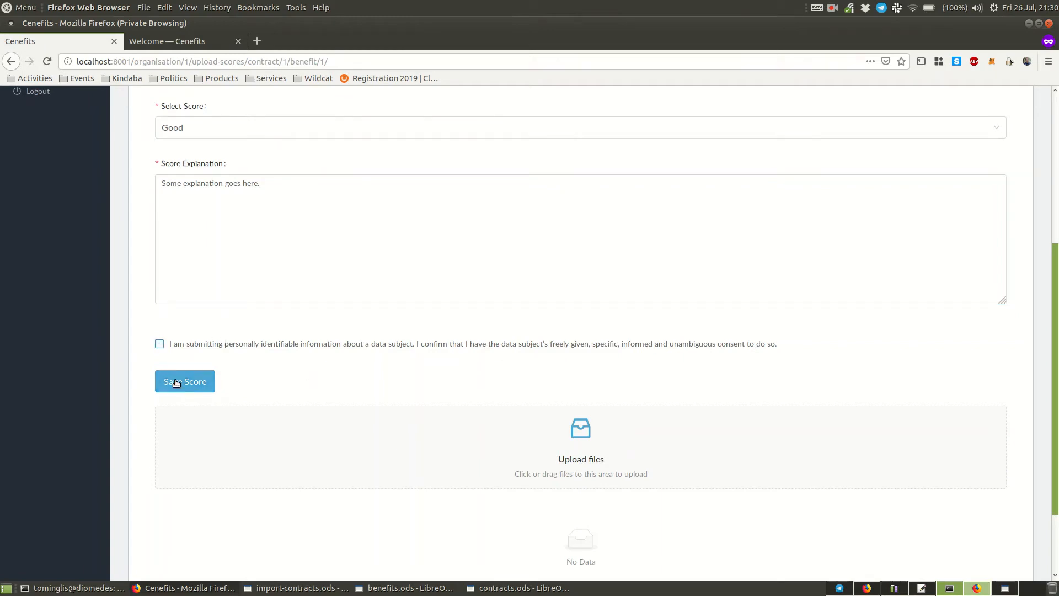
pyautogui.scroll(-3, 197, 386)
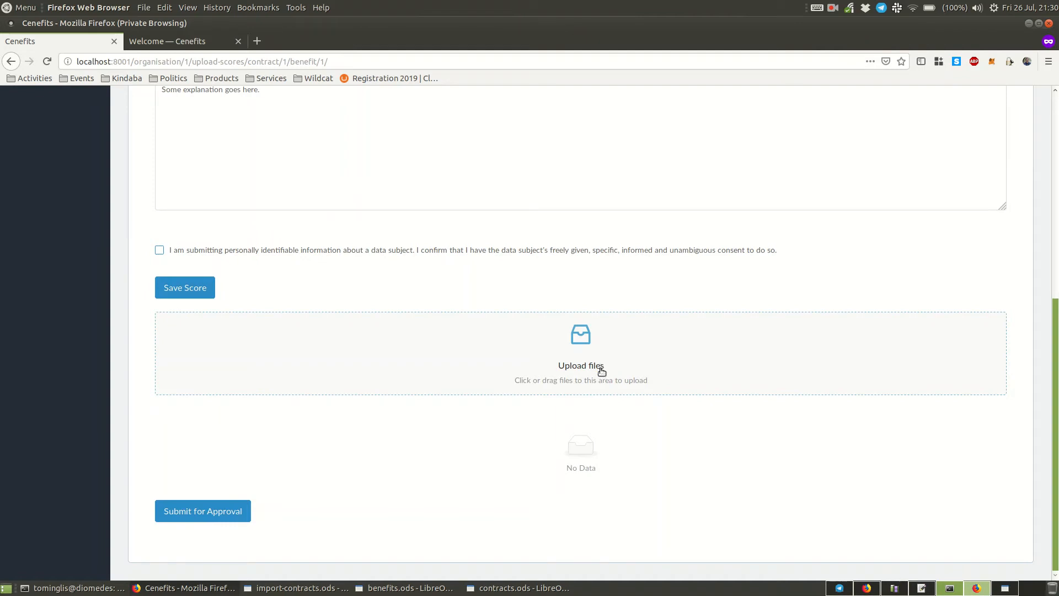
pyautogui.scroll(10, 303, 511)
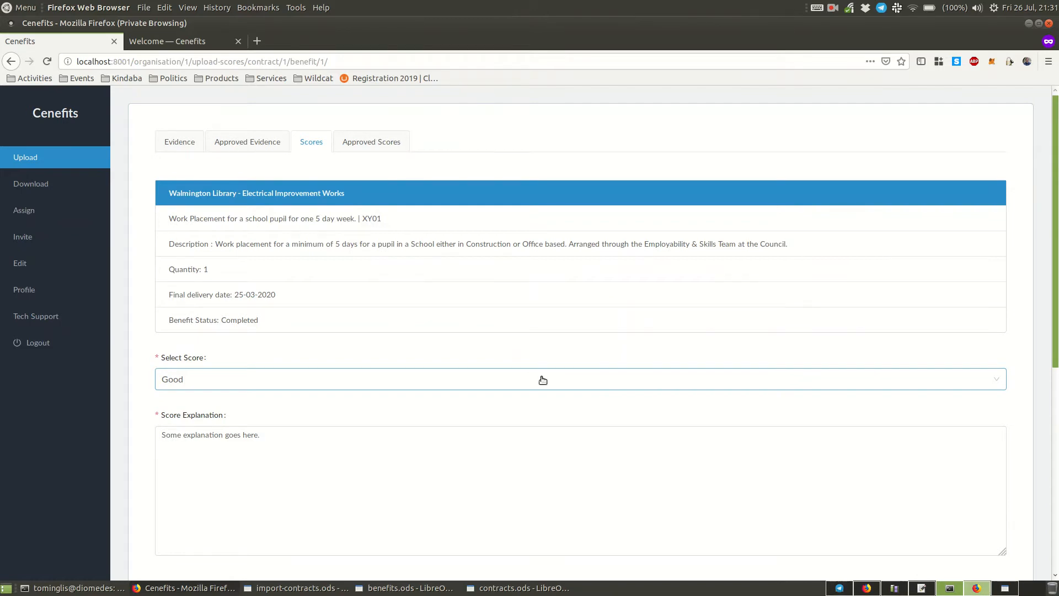
pyautogui.scroll(-4, 380, 402)
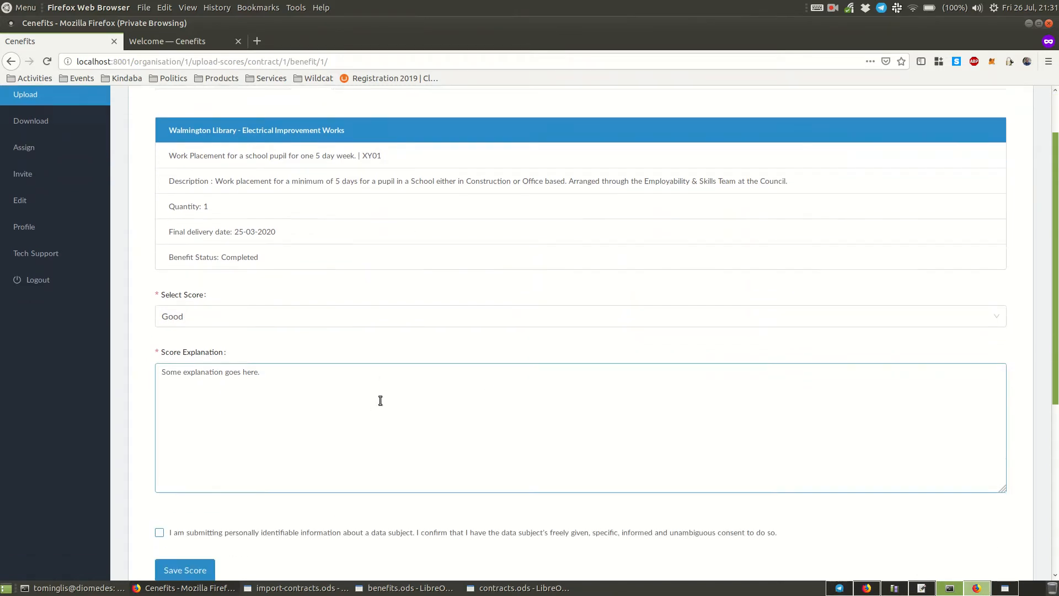
pyautogui.scroll(3, 371, 408)
pyautogui.scroll(1, 370, 410)
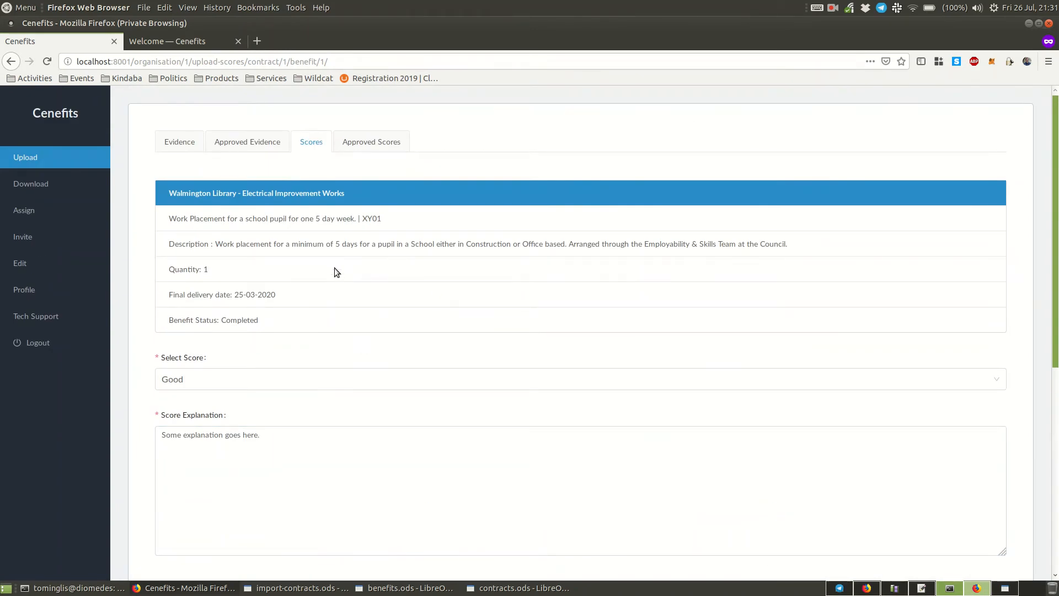
# - Open the download area, view the contracts available for download and return to the benefits list
pyautogui.click(55, 188)
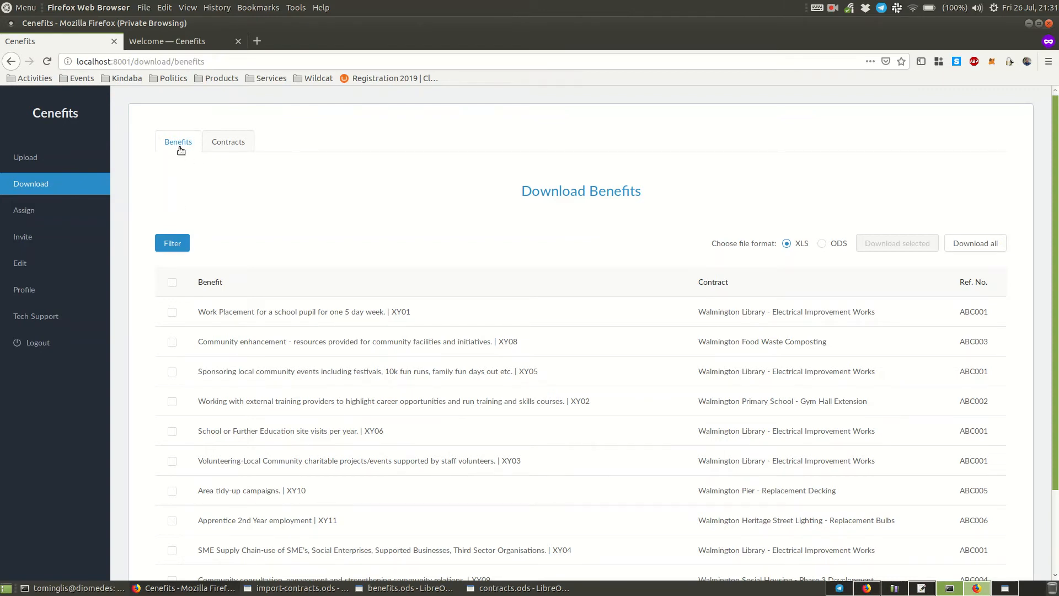
pyautogui.click(222, 147)
pyautogui.click(180, 143)
# - Examine the criteria in the benefit download filter form and run the filter without entering any
pyautogui.scroll(-1, 260, 273)
pyautogui.click(168, 213)
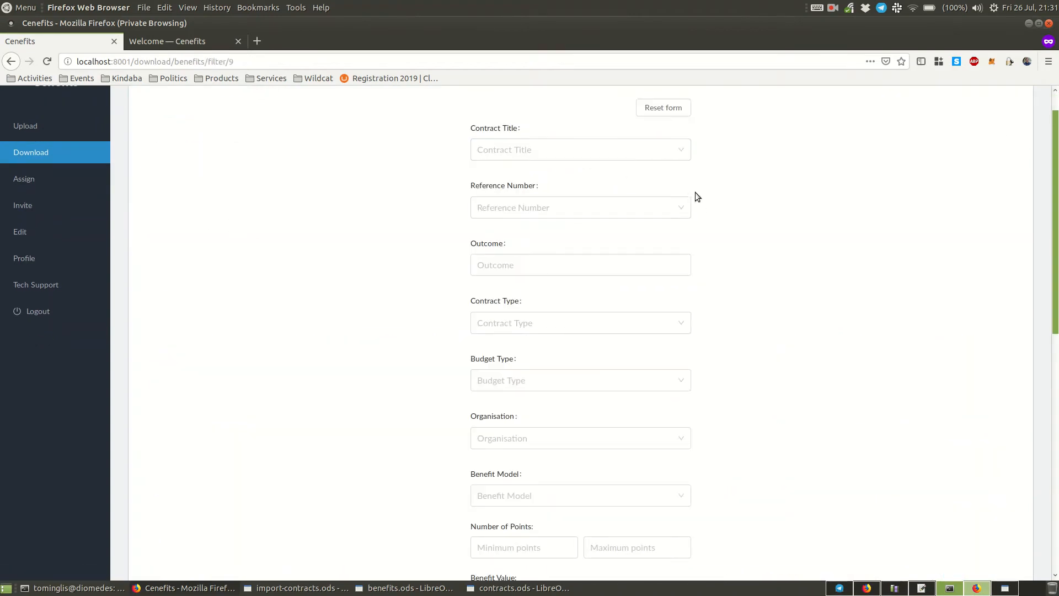
pyautogui.scroll(-15, 739, 216)
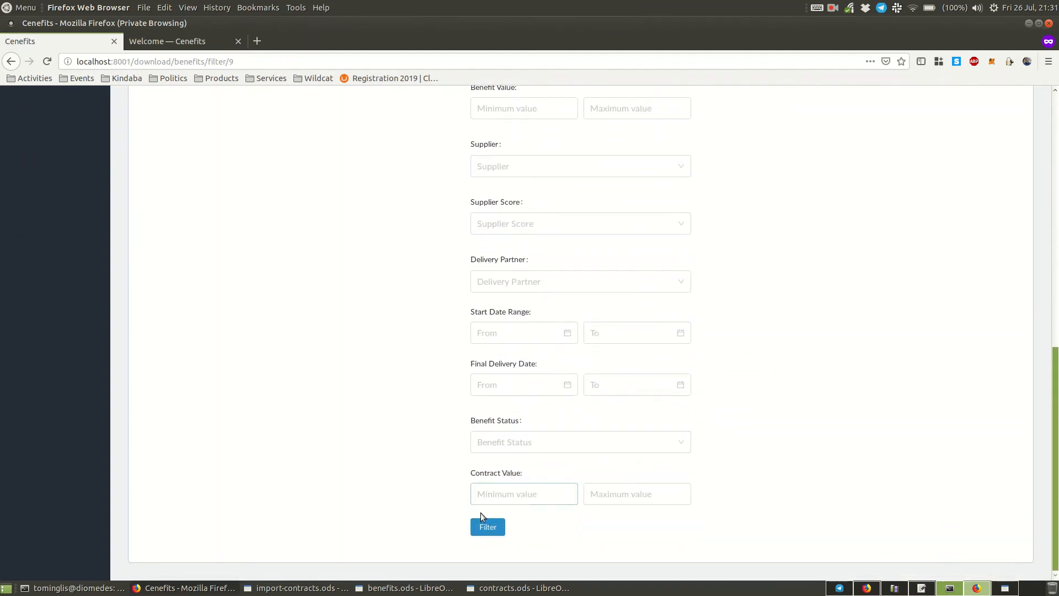
pyautogui.click(488, 528)
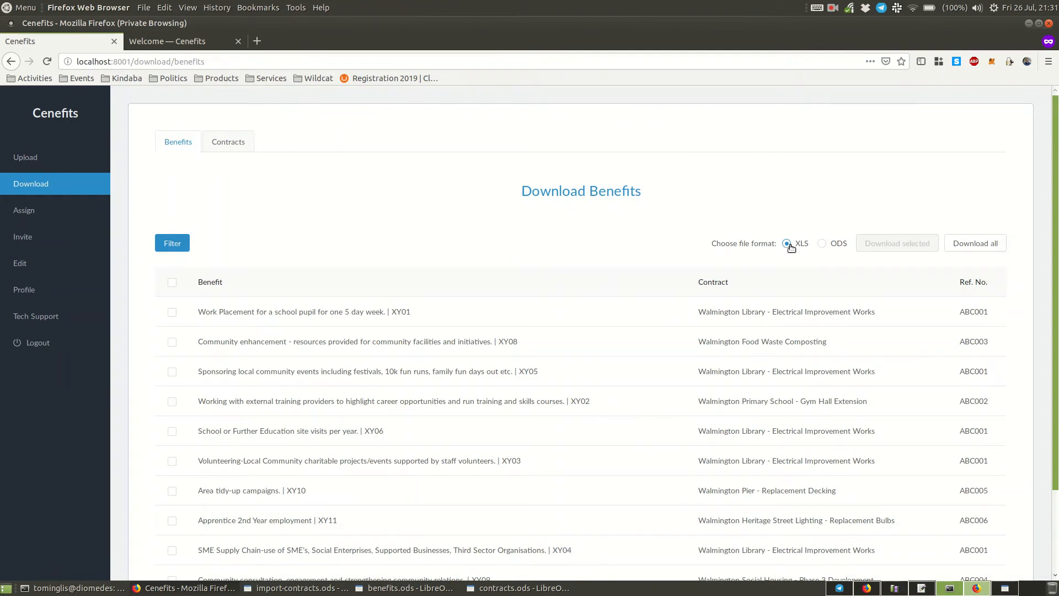
# - Choose XLS as the download file format and select every benefit on the first page
pyautogui.click(822, 243)
pyautogui.click(793, 245)
pyautogui.click(172, 283)
pyautogui.scroll(-3, 344, 291)
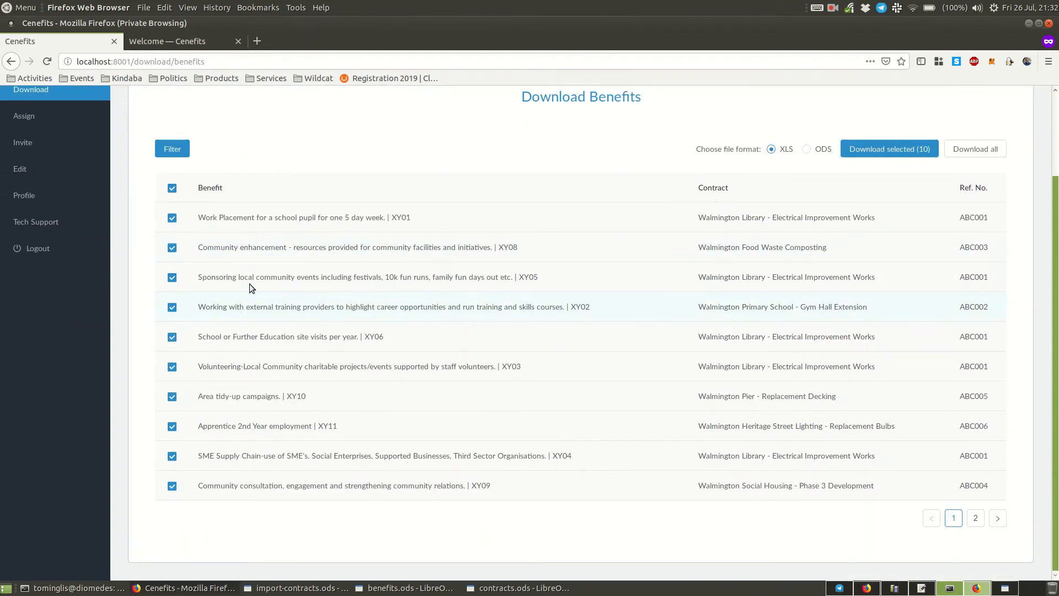
pyautogui.click(172, 218)
pyautogui.click(173, 248)
pyautogui.click(172, 188)
# - Add all benefits on the second page to the download selection and return to the first page
pyautogui.click(976, 519)
pyautogui.click(171, 283)
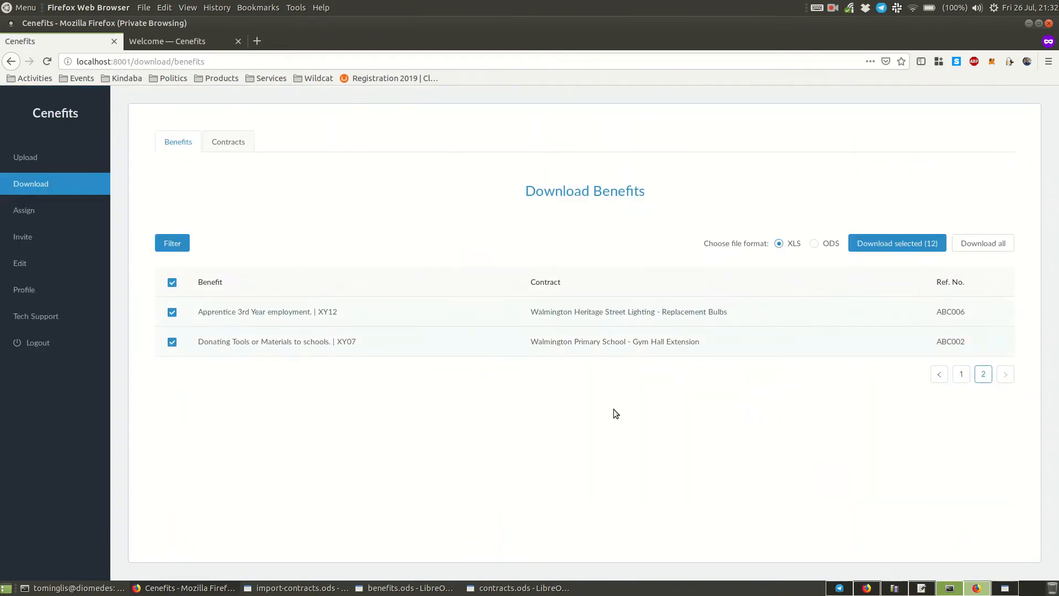
pyautogui.click(961, 374)
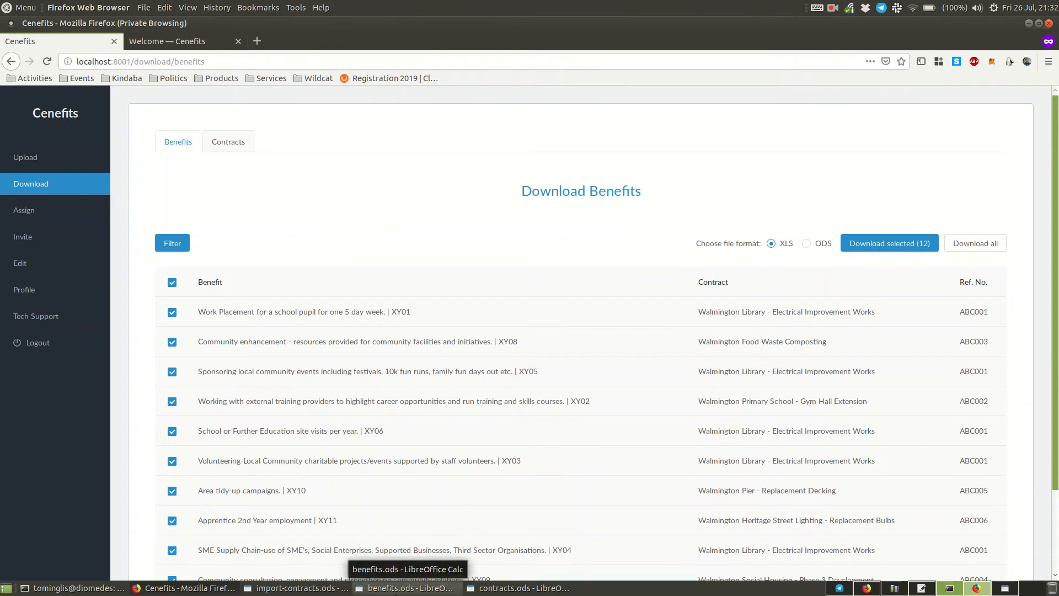
# - Switch to benefits.ods in LibreOffice Calc and examine its columns from contract title through the evidence check hyperlinks
pyautogui.click(408, 588)
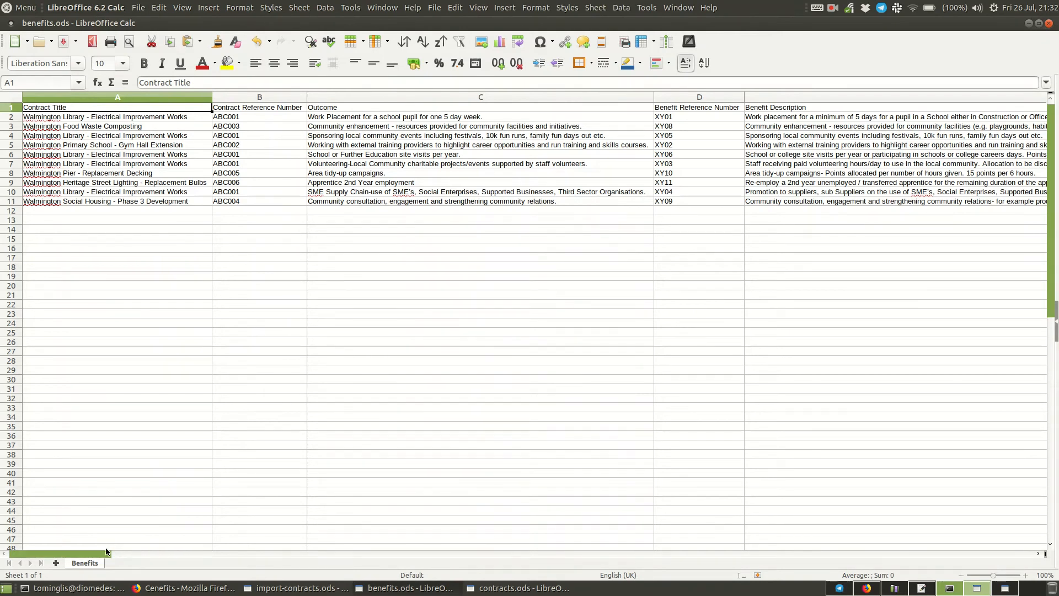
pyautogui.moveTo(105, 550); pyautogui.dragTo(546, 569)
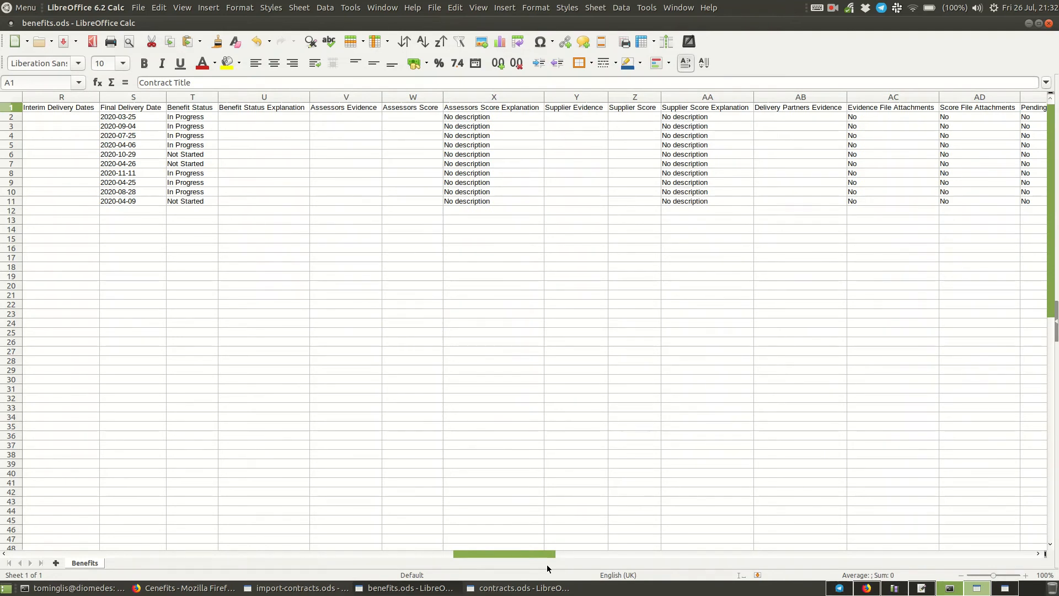
pyautogui.moveTo(548, 568); pyautogui.dragTo(566, 566)
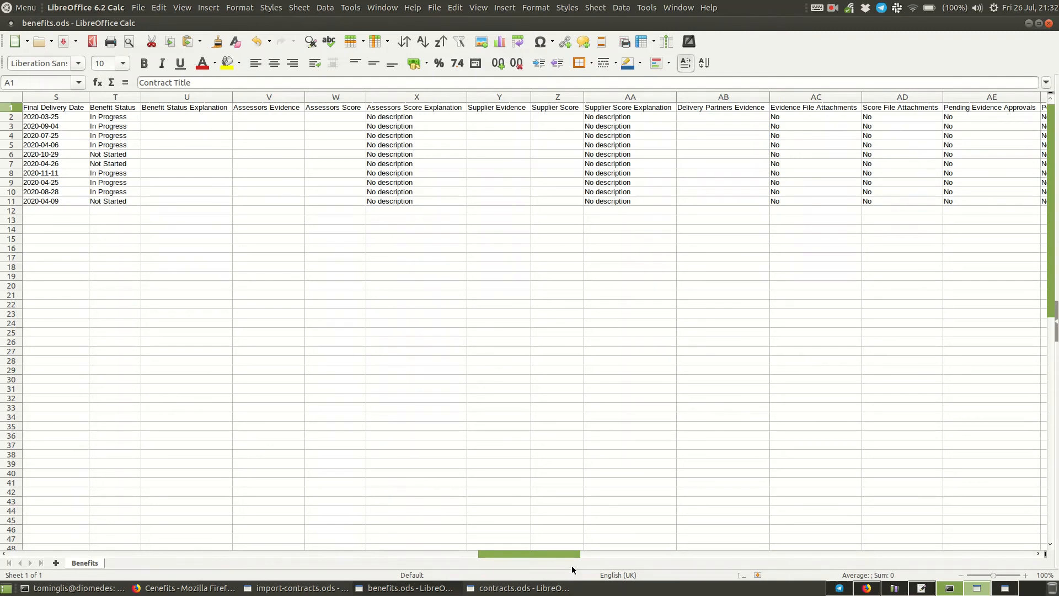
pyautogui.moveTo(572, 564); pyautogui.dragTo(707, 565)
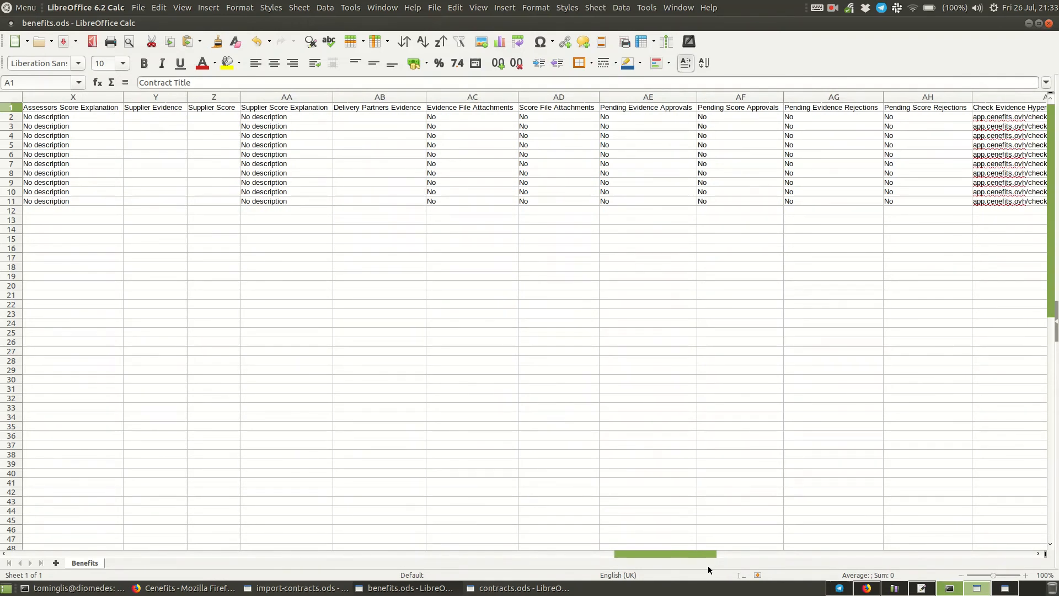
pyautogui.moveTo(707, 565); pyautogui.dragTo(76, 540)
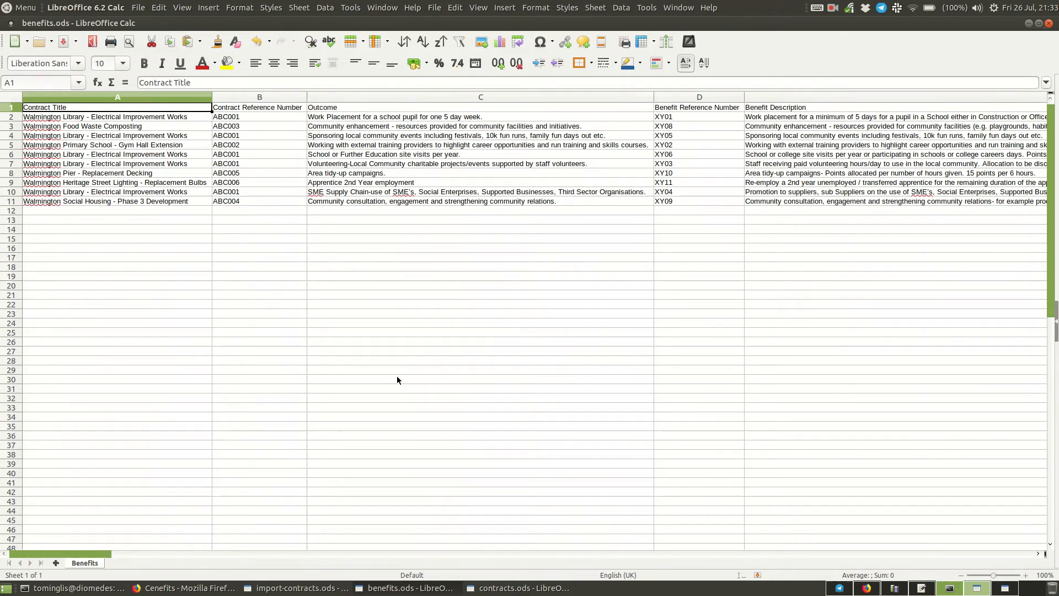
# - Switch to contracts.ods and examine its columns from contract title through completed benefits value
pyautogui.click(494, 590)
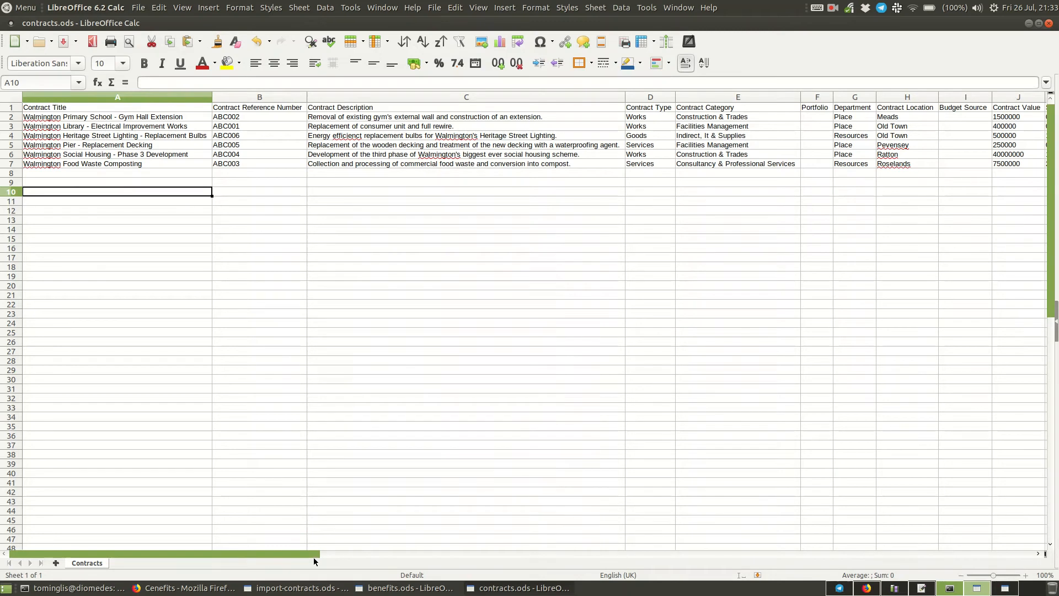
pyautogui.moveTo(316, 556); pyautogui.dragTo(748, 548)
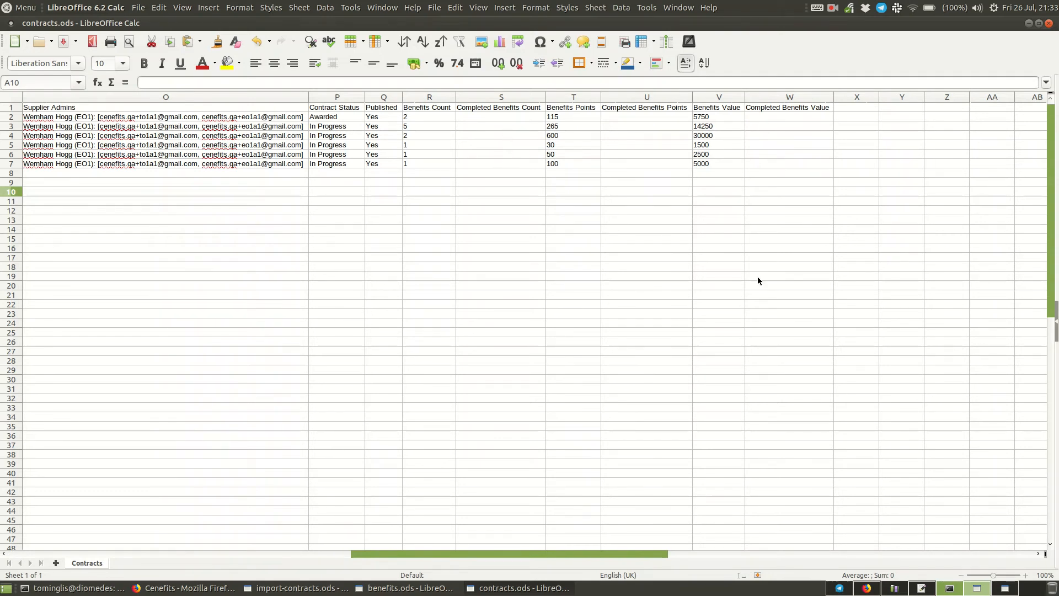
pyautogui.moveTo(627, 557); pyautogui.dragTo(243, 517)
pyautogui.click(243, 519)
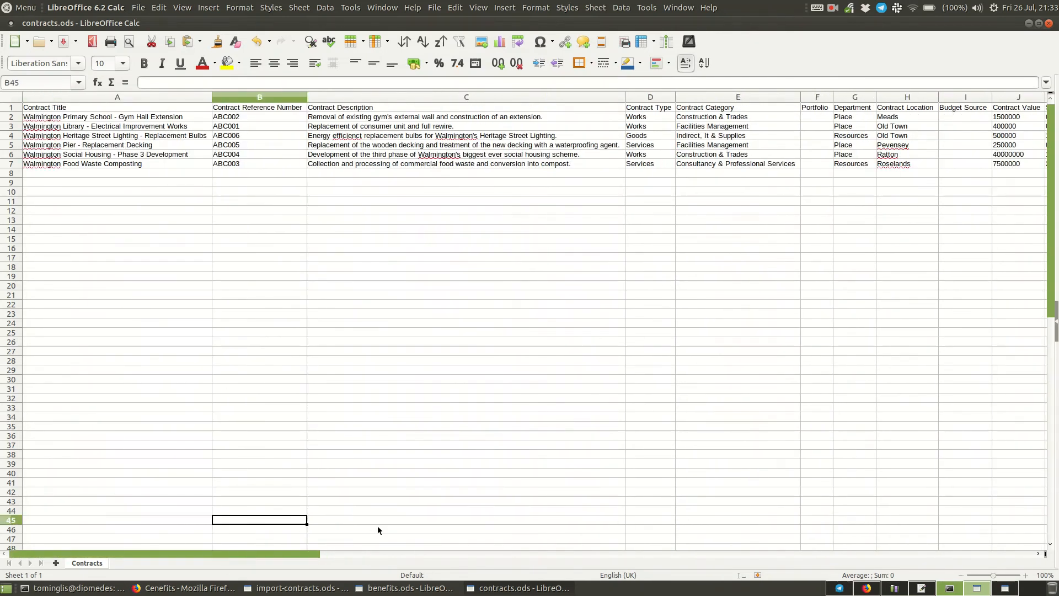
# - Switch to the Cenefits Support Centre in Firefox and examine its frequently asked questions and popular articles
pyautogui.click(187, 588)
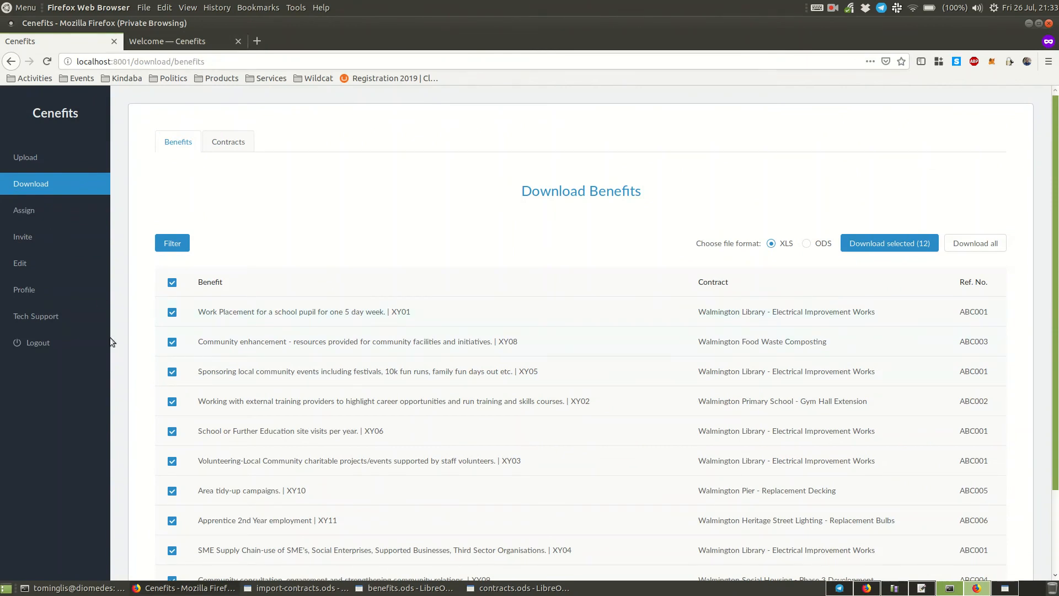
pyautogui.click(207, 47)
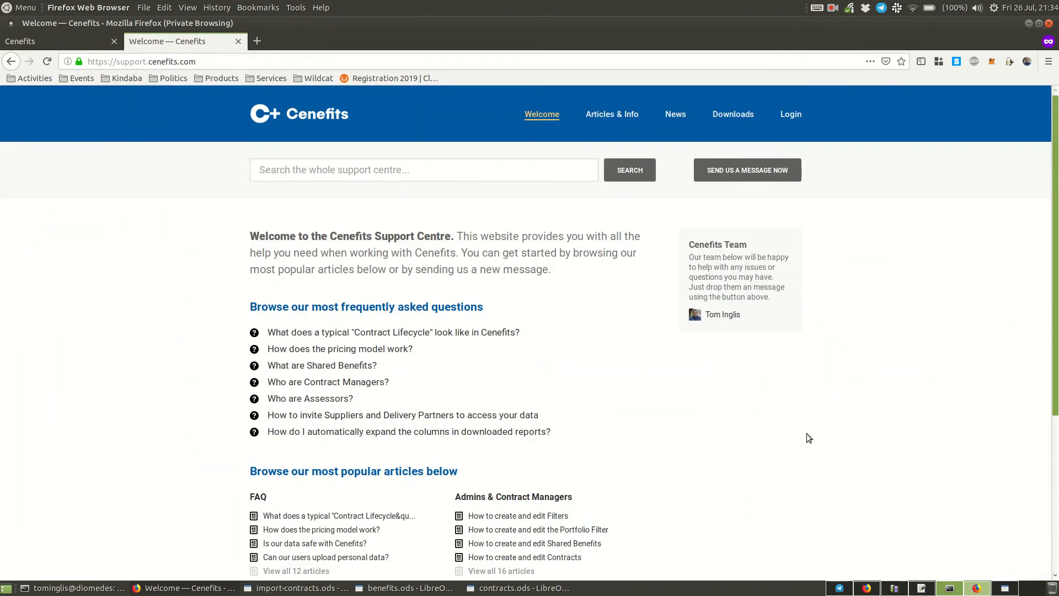
pyautogui.scroll(-5, 804, 429)
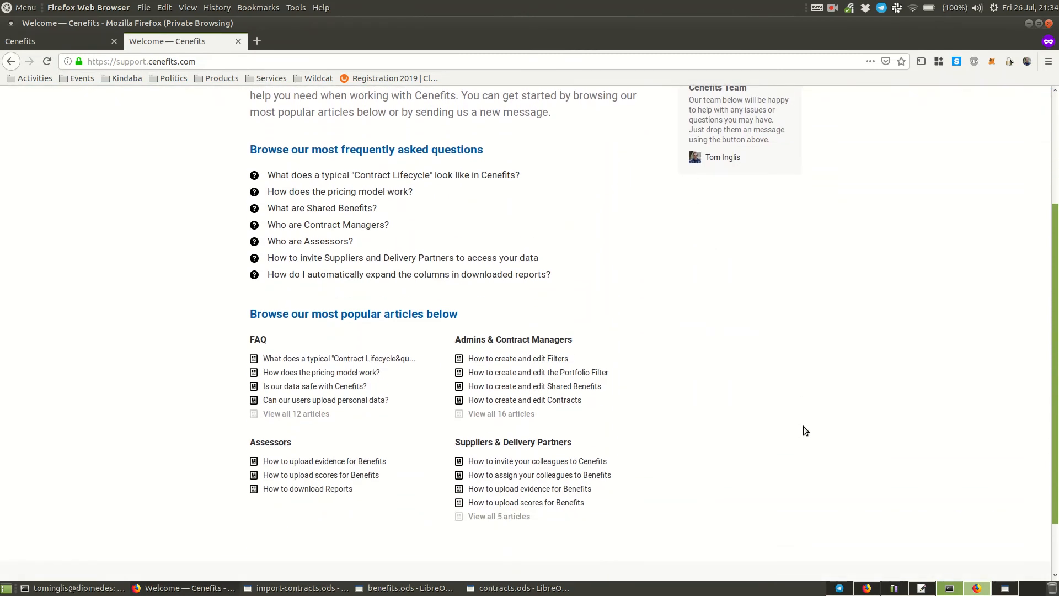
pyautogui.scroll(5, 803, 426)
# - View the full support article lists for Suppliers & Delivery Partners and the Glossary
pyautogui.click(618, 112)
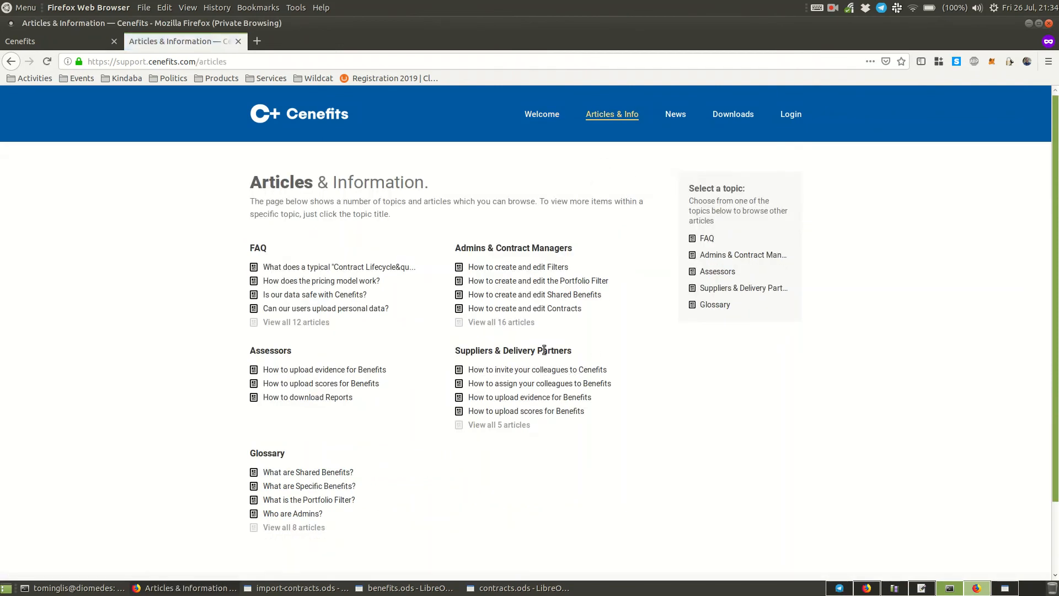
pyautogui.click(506, 428)
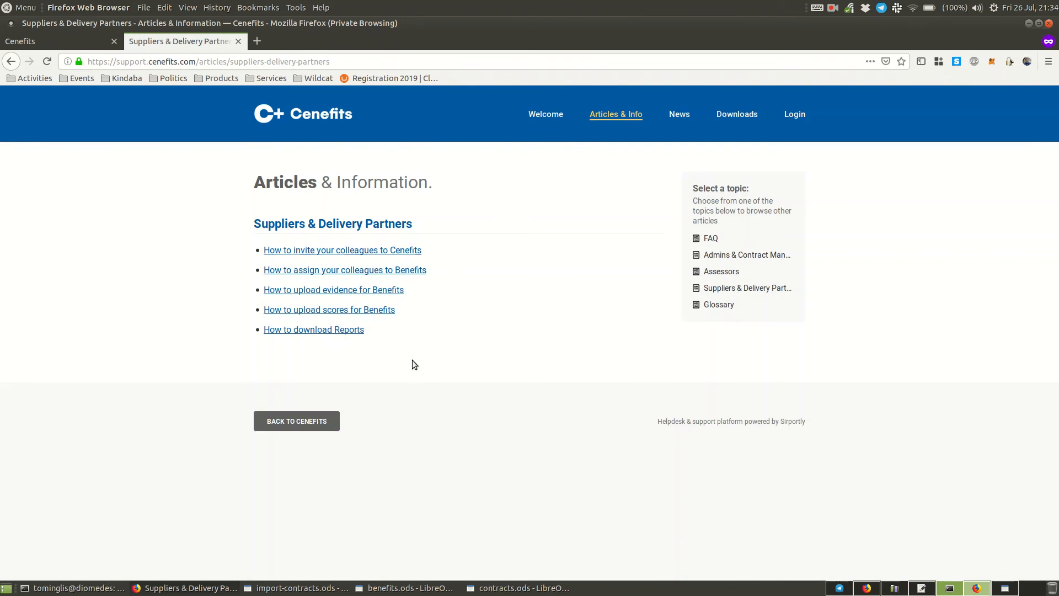
pyautogui.click(628, 118)
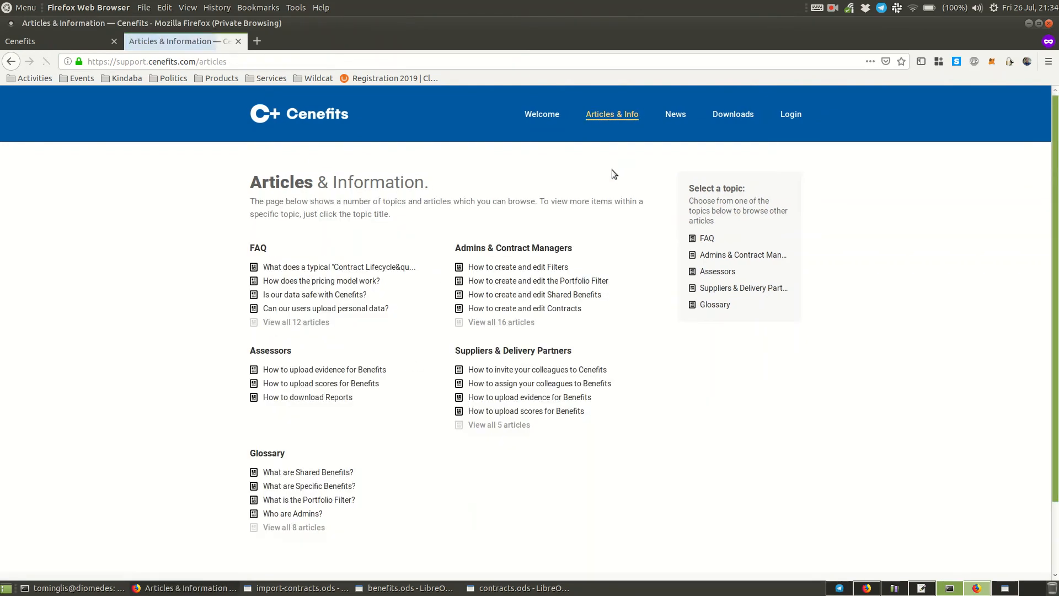
pyautogui.click(292, 527)
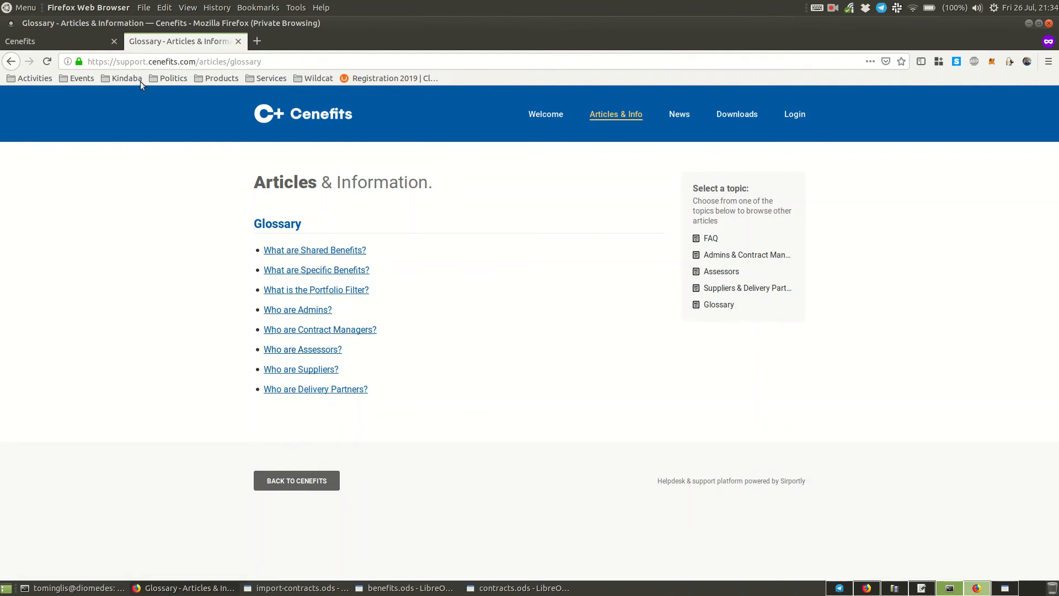
# - Open the FAQ article on what a typical "Contract Lifecycle" looks like in Cenefits
pyautogui.click(629, 117)
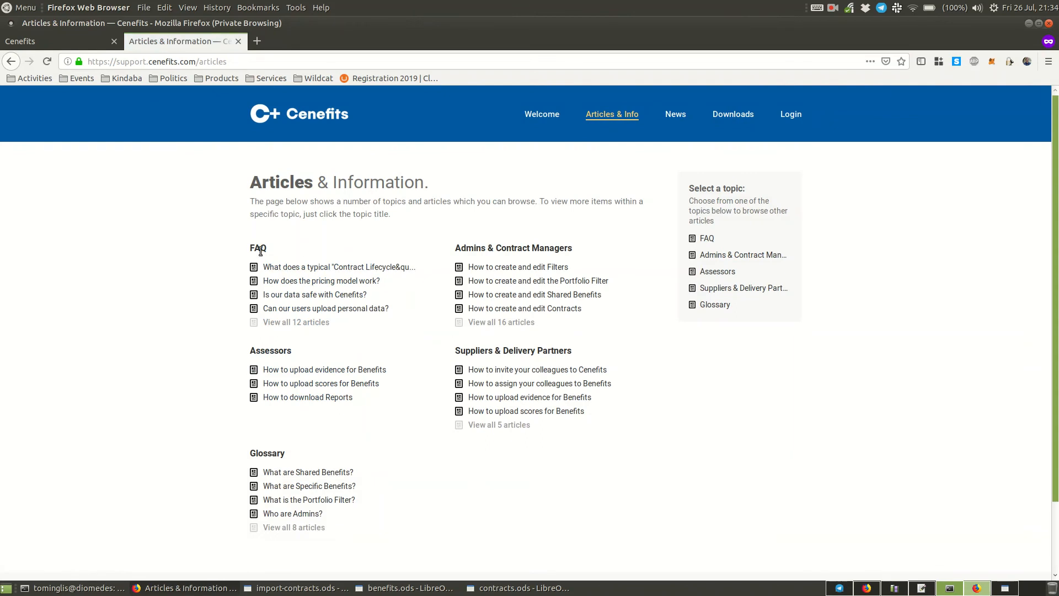
pyautogui.click(293, 323)
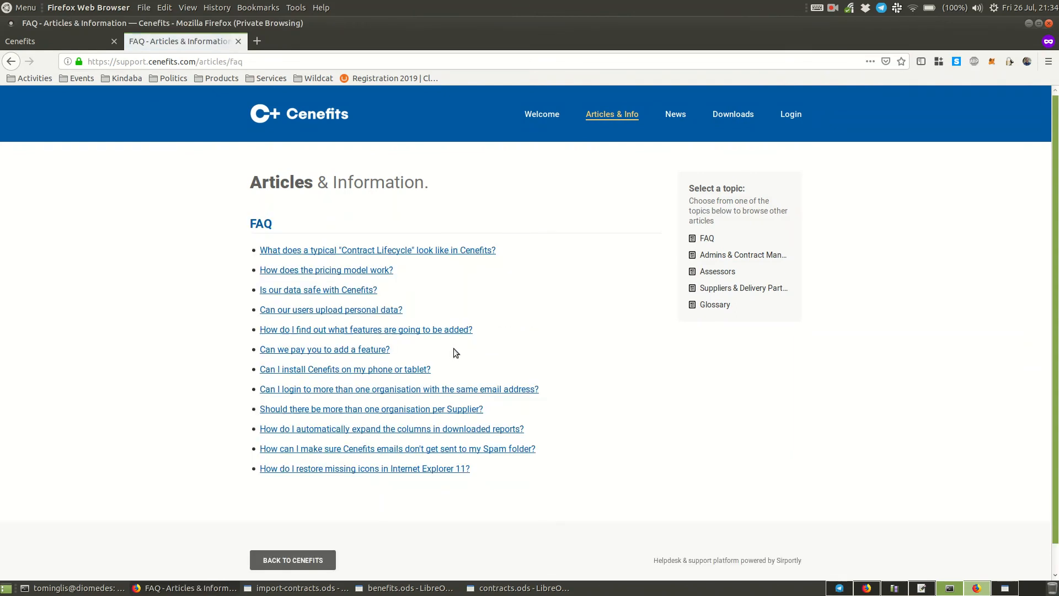
pyautogui.click(391, 255)
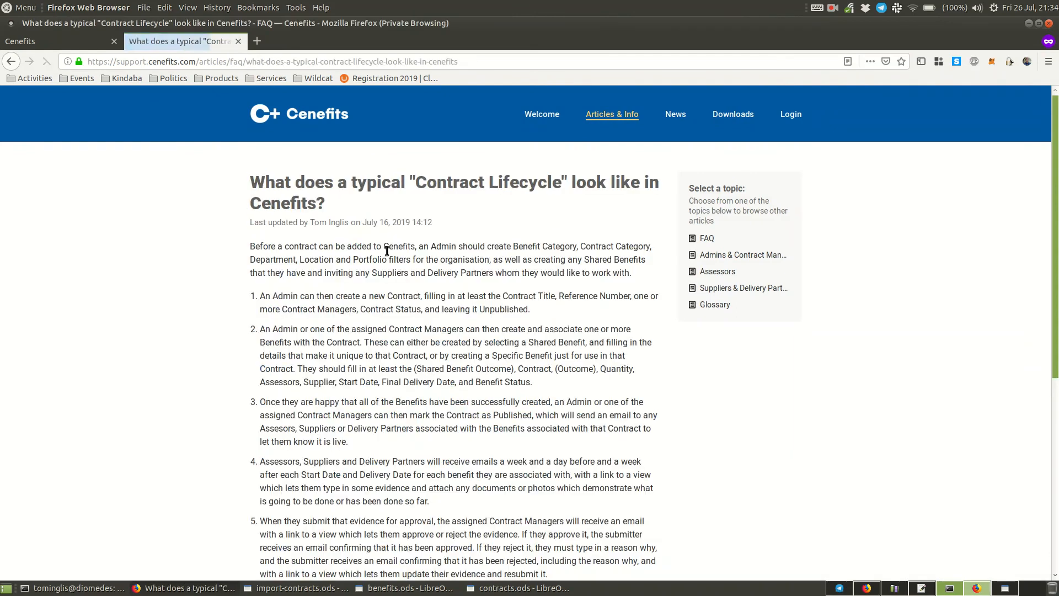
# - Read through the "Contract Lifecycle" article, from the admin's preparation and contract creation to marking the contract as Complete
pyautogui.scroll(-2, 456, 354)
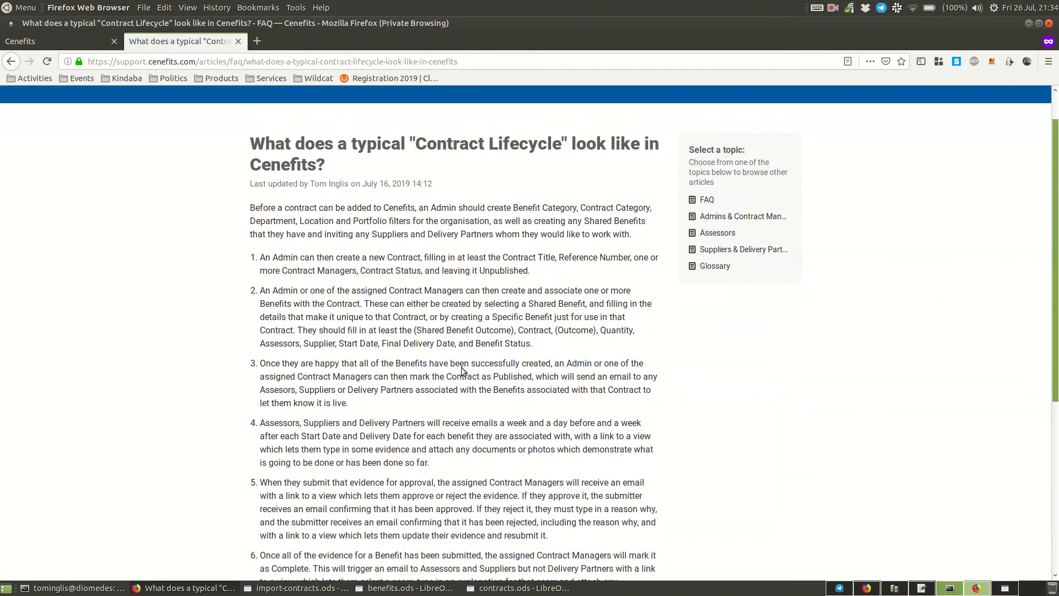
pyautogui.scroll(-3, 417, 201)
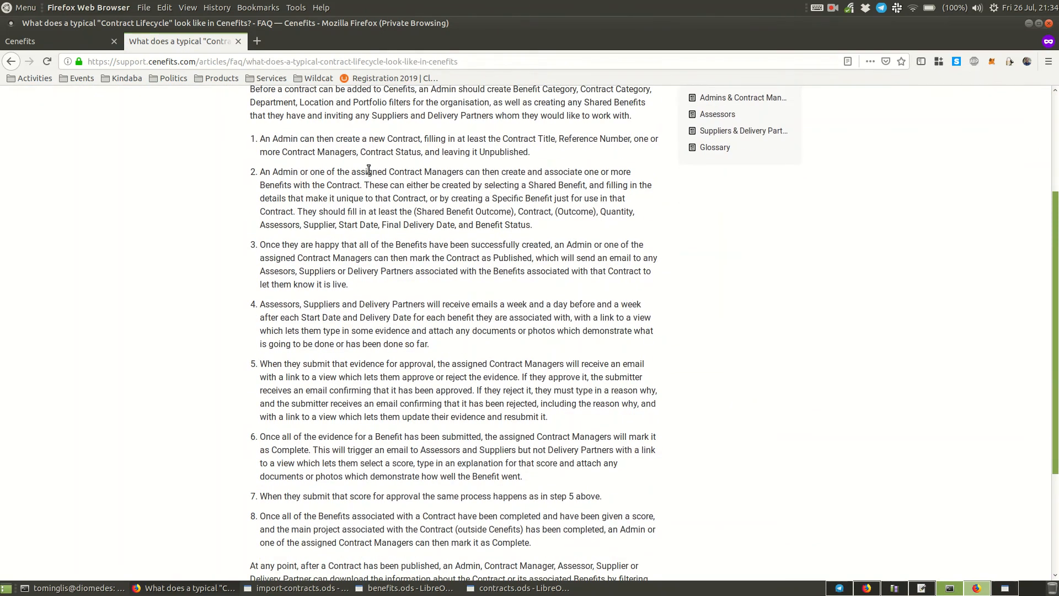
pyautogui.scroll(2, 375, 189)
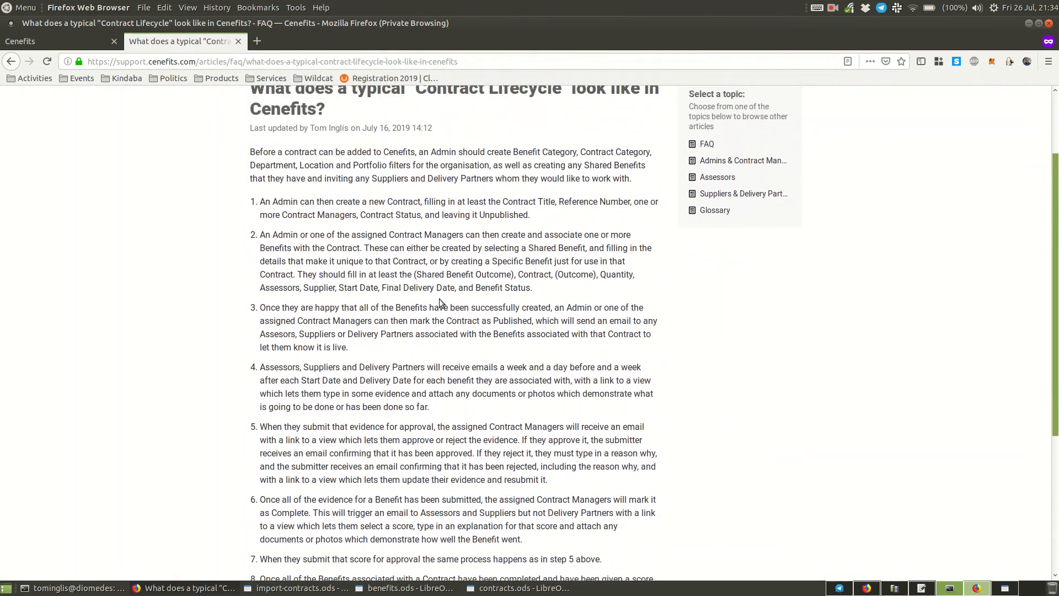
pyautogui.scroll(-4, 443, 303)
pyautogui.scroll(-2, 485, 506)
pyautogui.scroll(9, 486, 486)
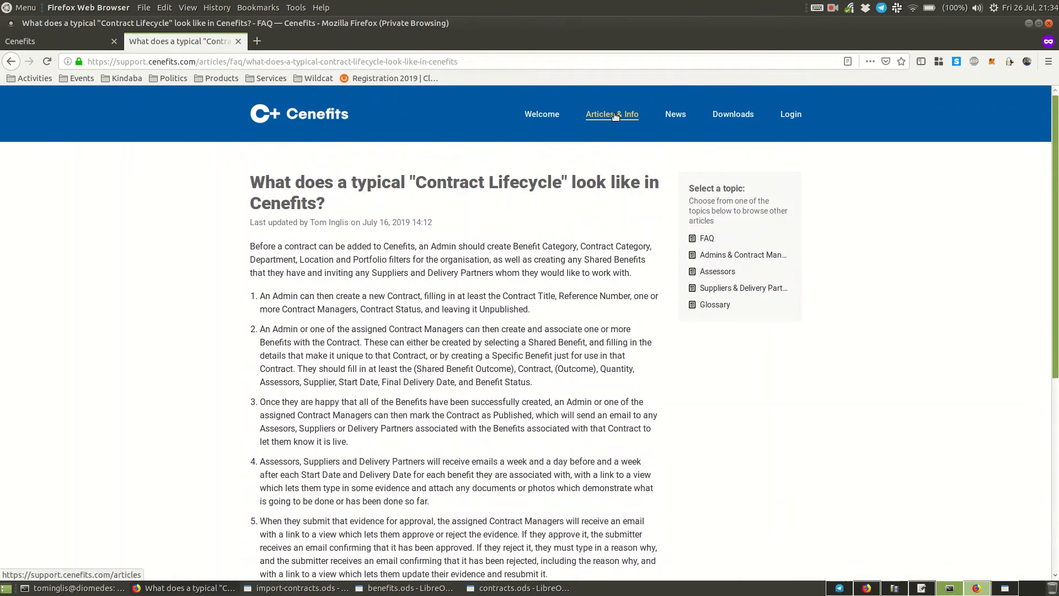
# - Return to the support articles and examine the full list of FAQ articles
pyautogui.click(614, 117)
pyautogui.click(292, 322)
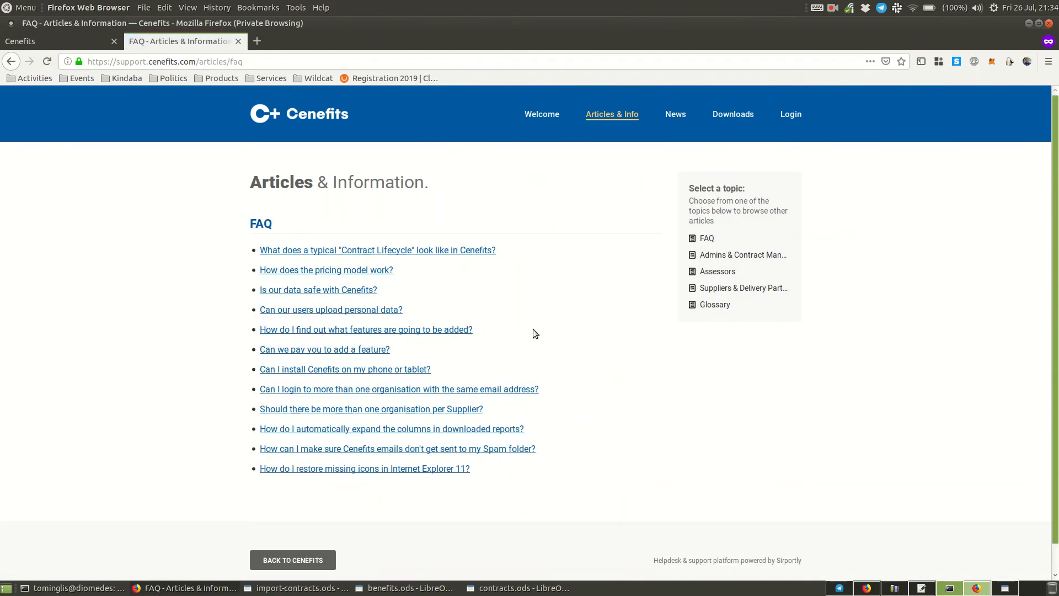
pyautogui.scroll(-1, 536, 333)
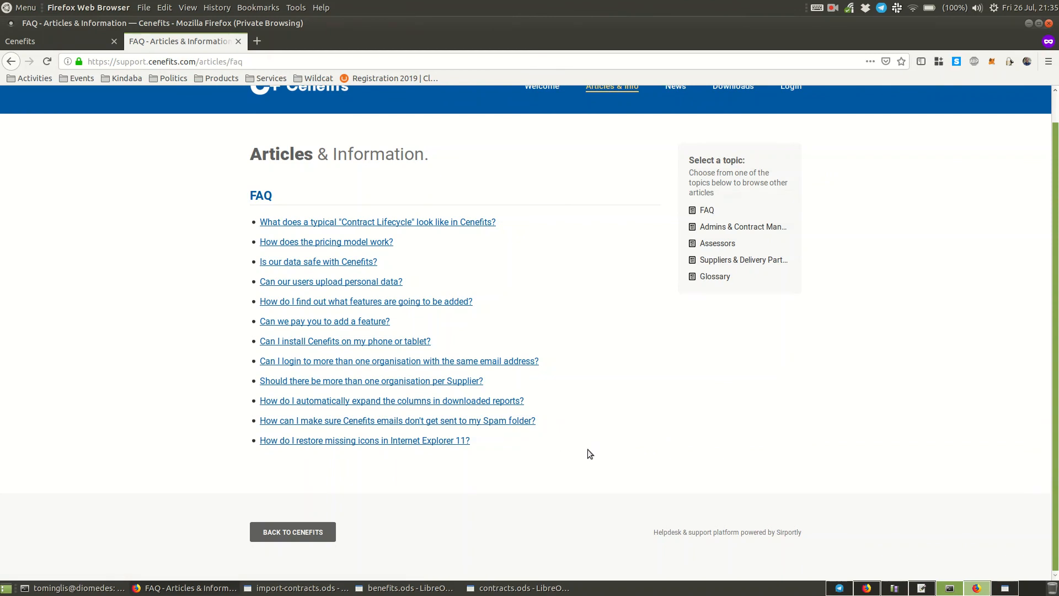
pyautogui.scroll(1, 590, 441)
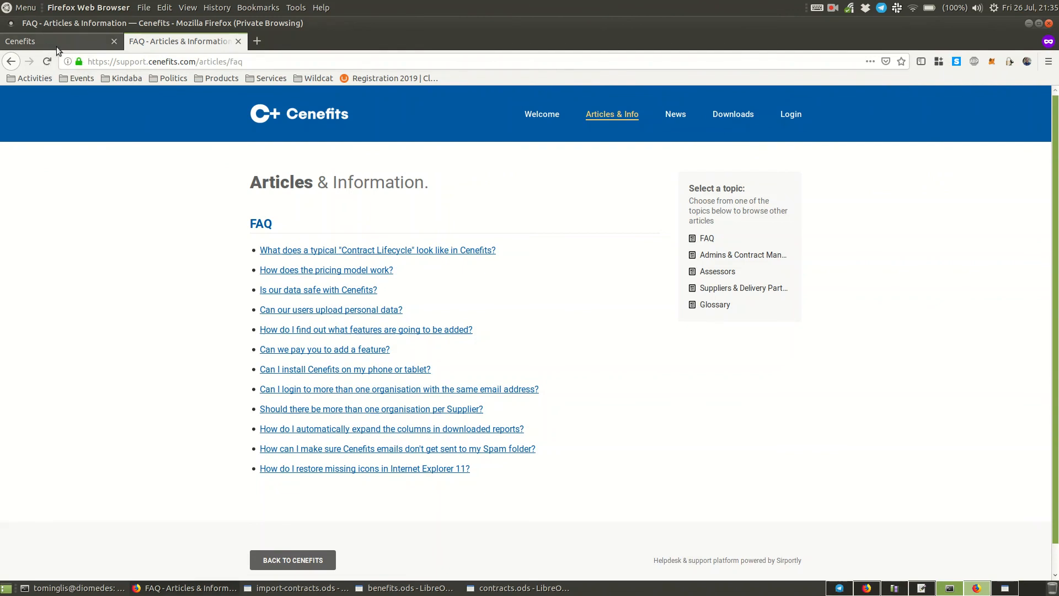
# - Examine the support centre's "Write us a message" contact form and return to the Download Benefits page in Cenefits
pyautogui.click(542, 114)
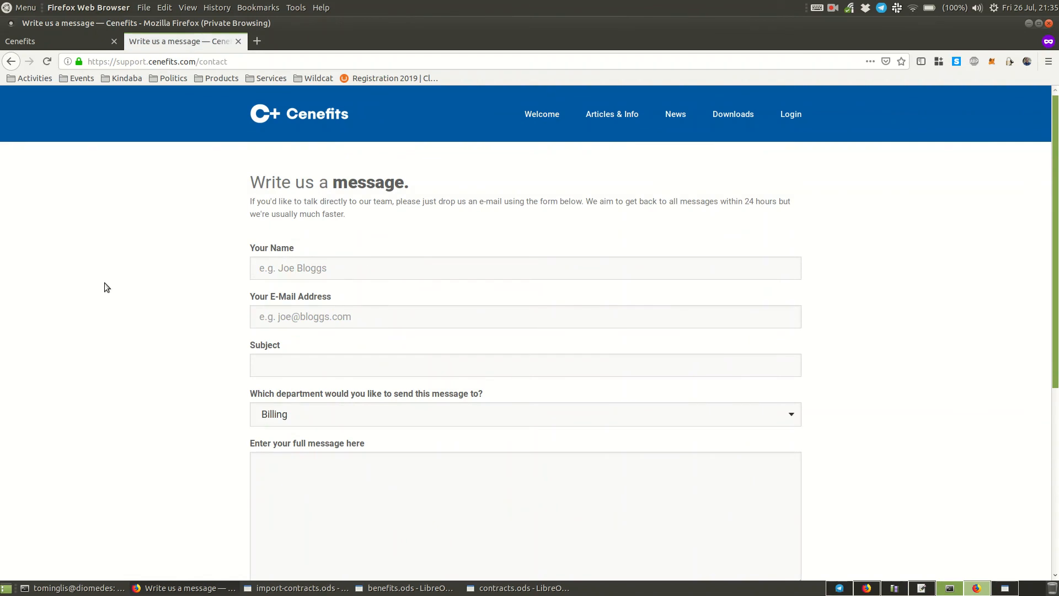
pyautogui.scroll(-2, 110, 304)
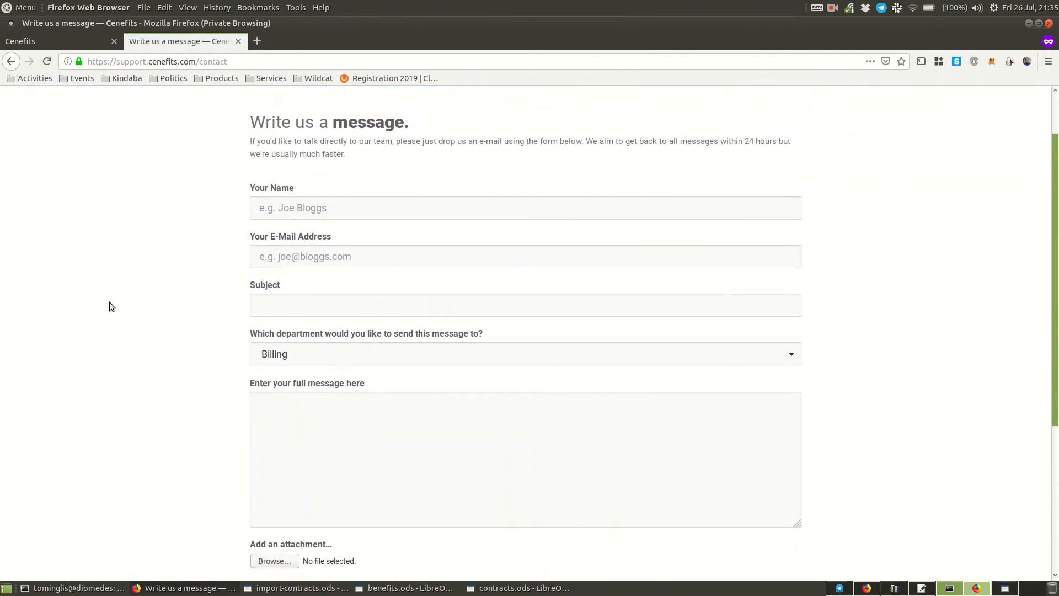
pyautogui.click(45, 39)
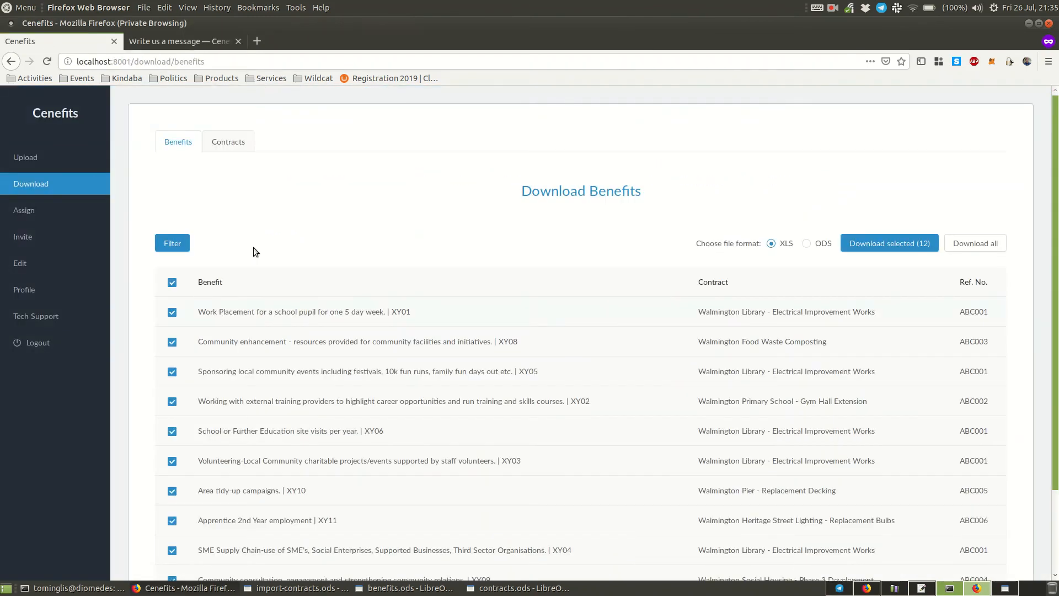